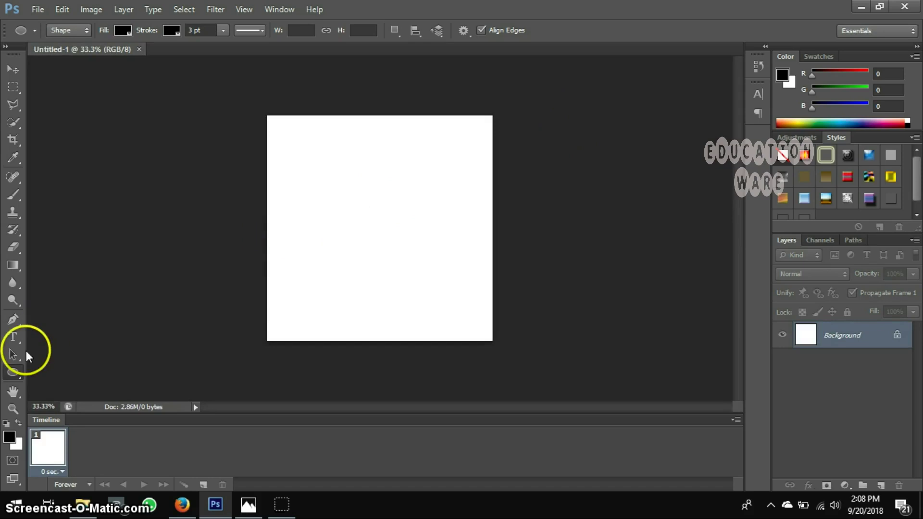
- Draw a black circle about 313 px wide in the upper-left area of the canvas with the Ellipse tool
click(16, 373)
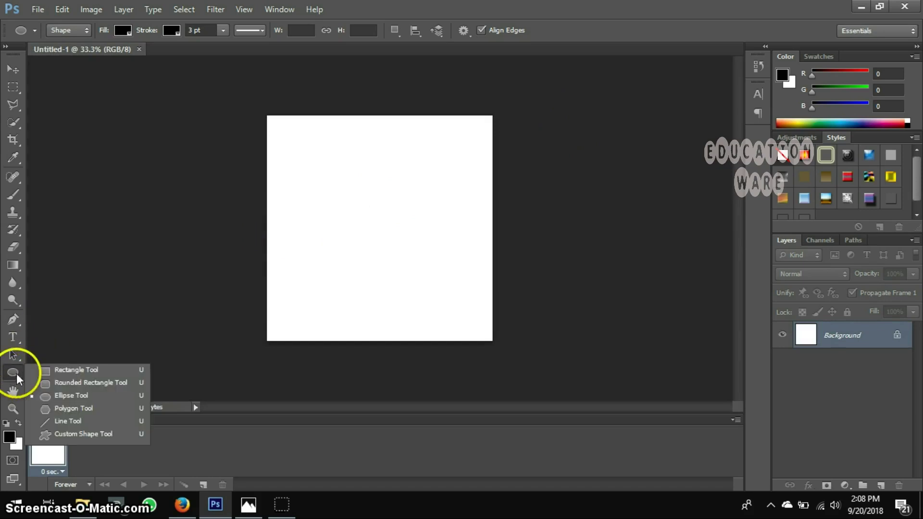
click(71, 395)
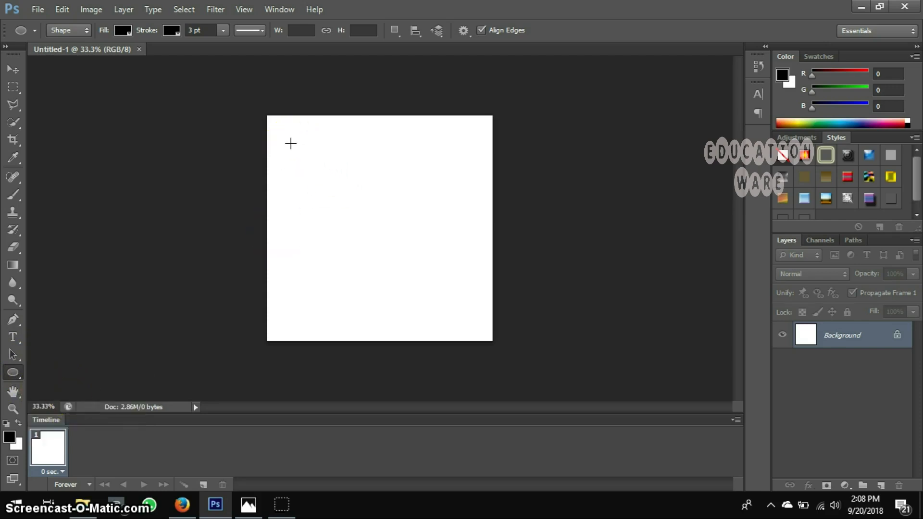
drag(290, 143, 366, 215)
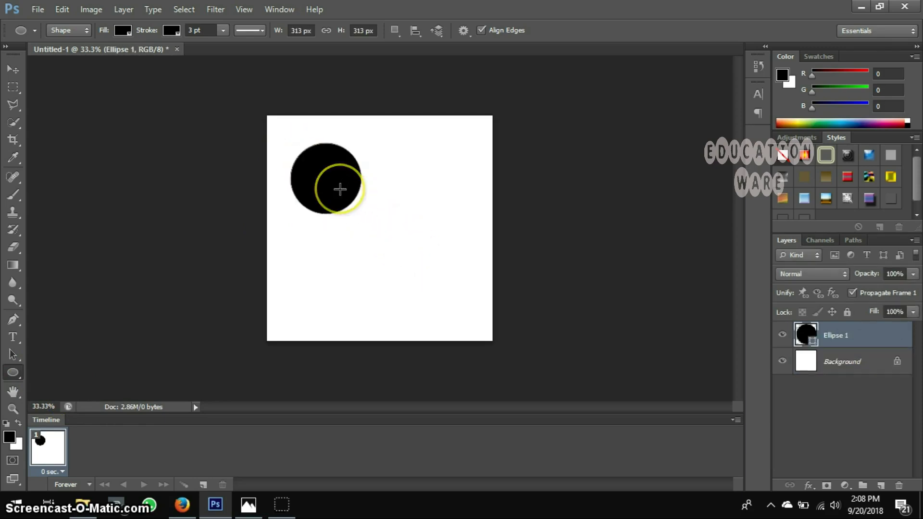
- Free-transform the circle, scaling it proportionally to about 171% and moving it towards the middle of the canvas
key(ctrl+t)
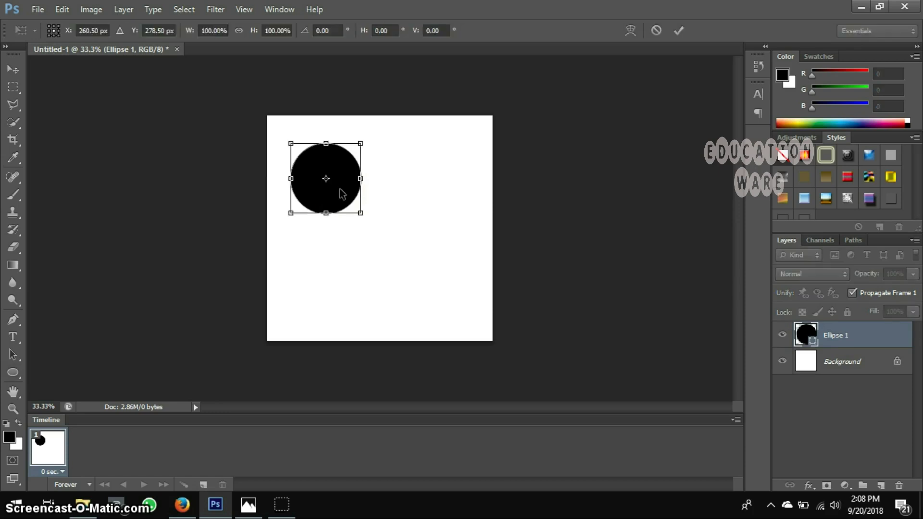
drag(344, 193, 367, 218)
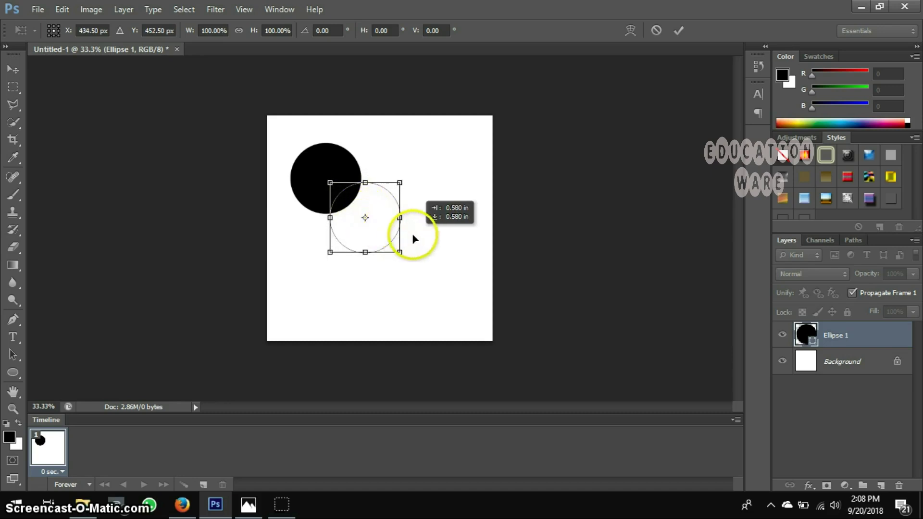
drag(416, 238, 475, 303)
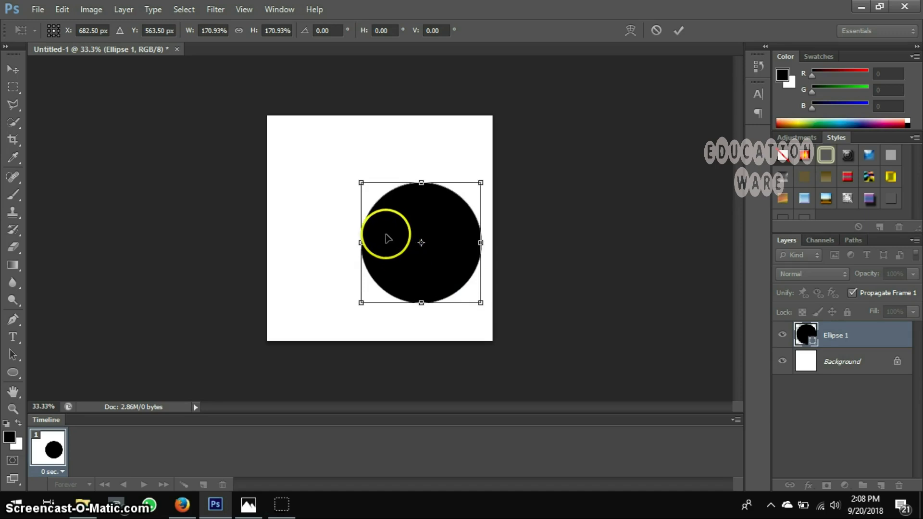
mouse_move(381, 236)
mouse_down()
mouse_move(354, 216)
mouse_move(354, 226)
mouse_move(345, 223)
mouse_move(382, 218)
mouse_up()
key(shift)
key(shift)
key(shift)
key(shift)
key(shift)
key(Escape)
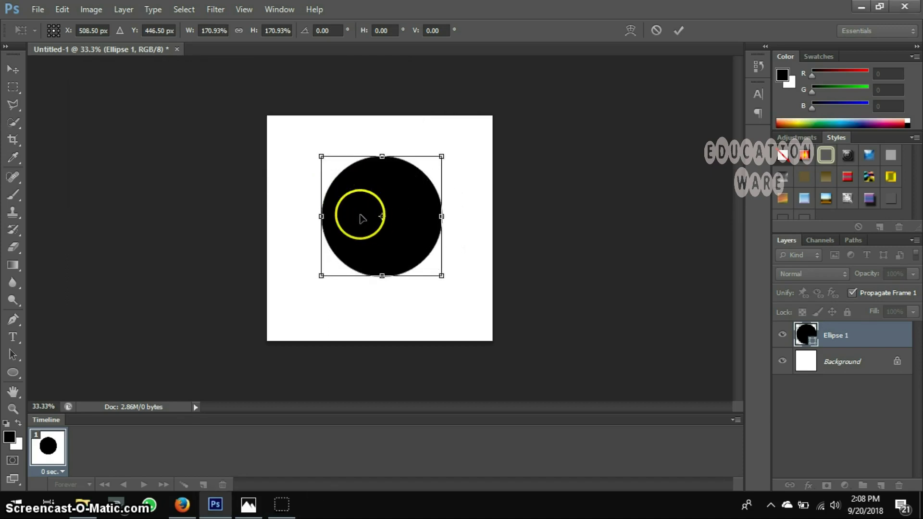
- Enlarge the circle proportionally to about 644 px wide, centre it on the canvas and apply the transform
drag(441, 275, 439, 286)
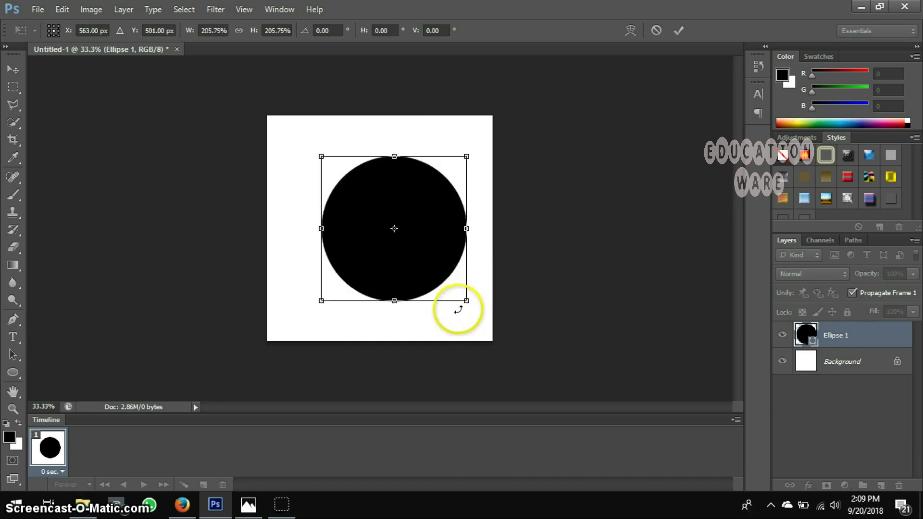
drag(421, 263, 409, 263)
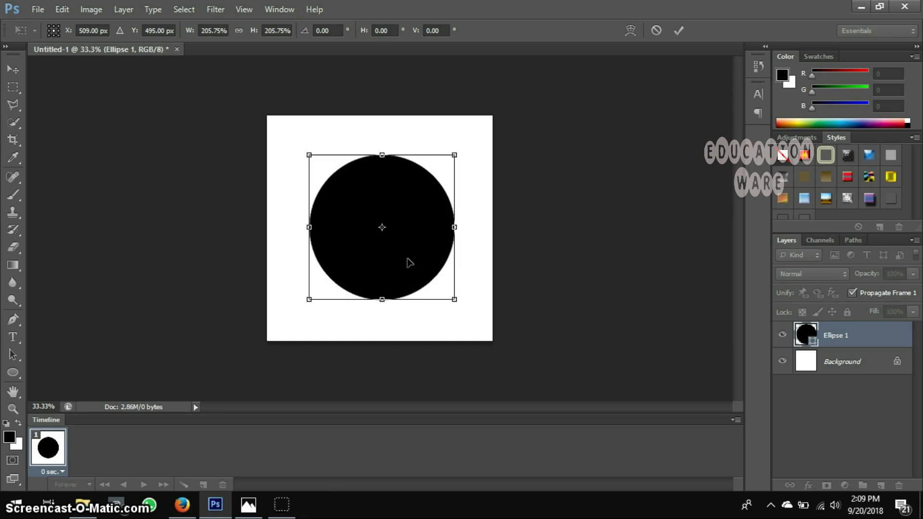
key(shift)
key(shift)
key(shift)
key(shift)
key(shift)
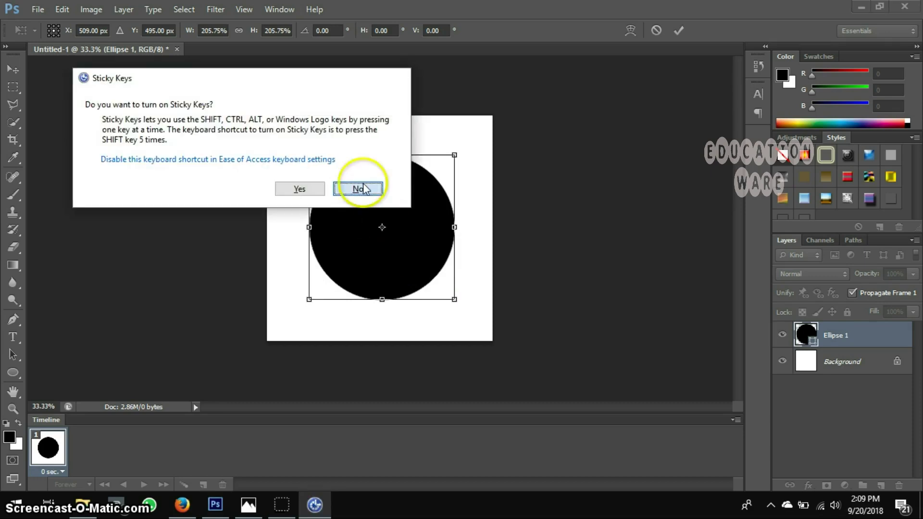
click(359, 189)
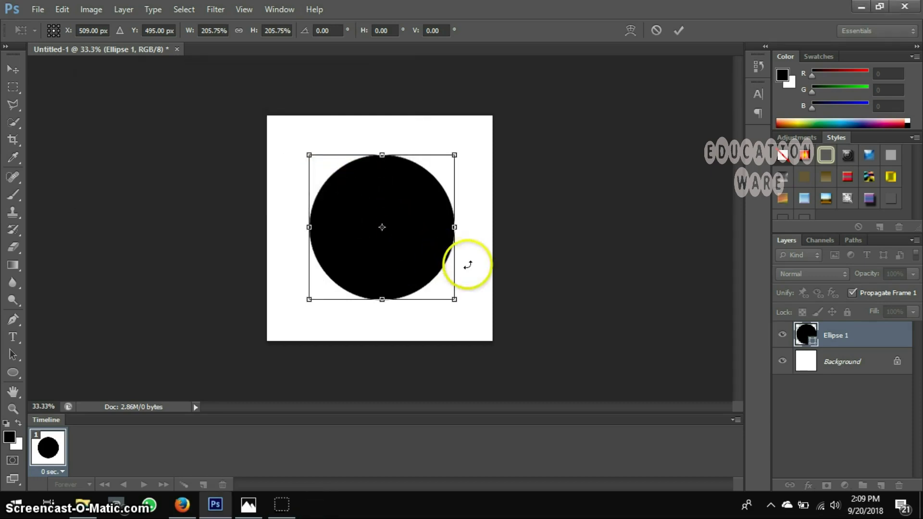
key(Return)
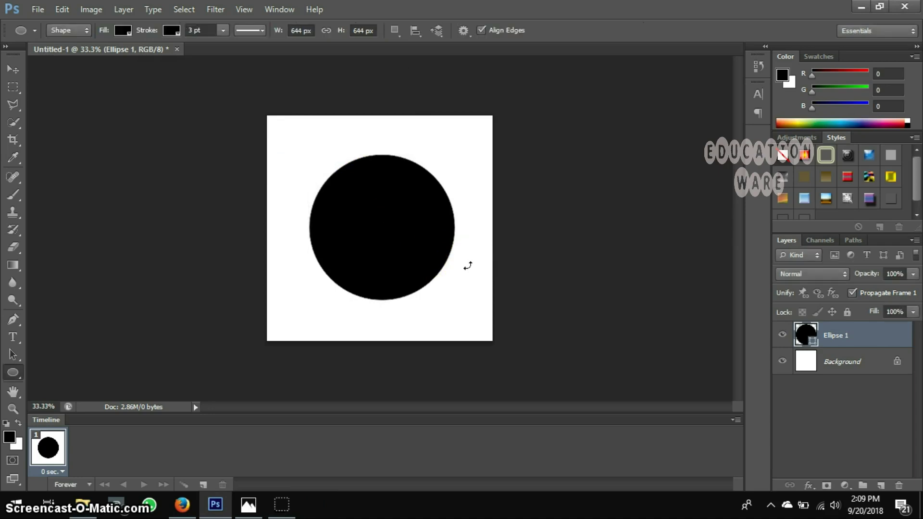
click(574, 308)
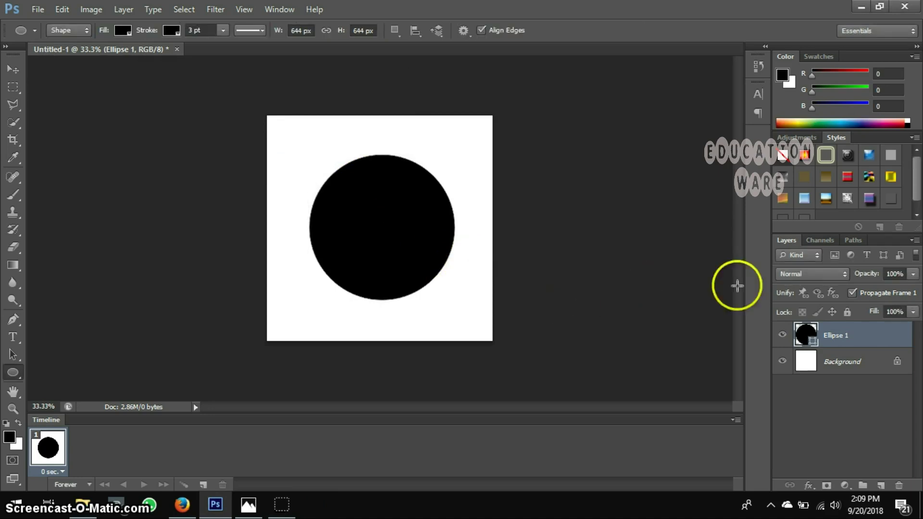
- Change the fill colour of the Ellipse 1 shape to white
double_click(817, 341)
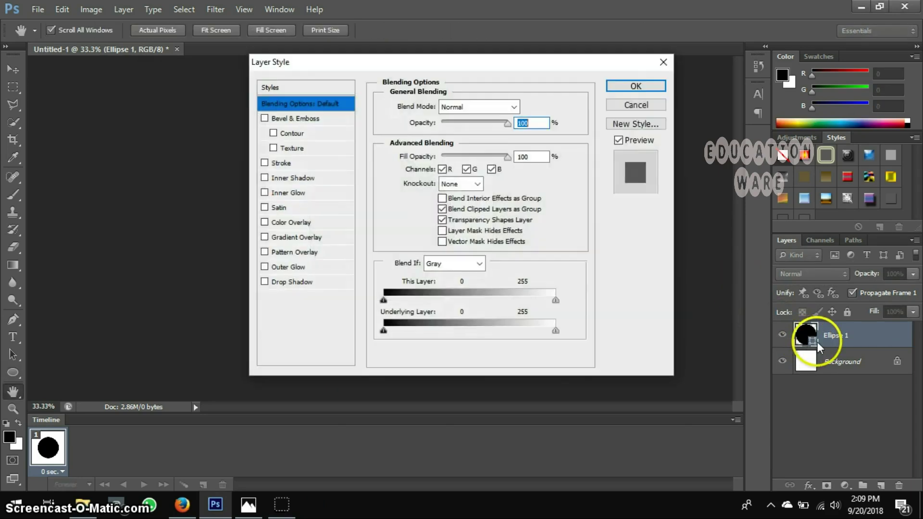
click(658, 67)
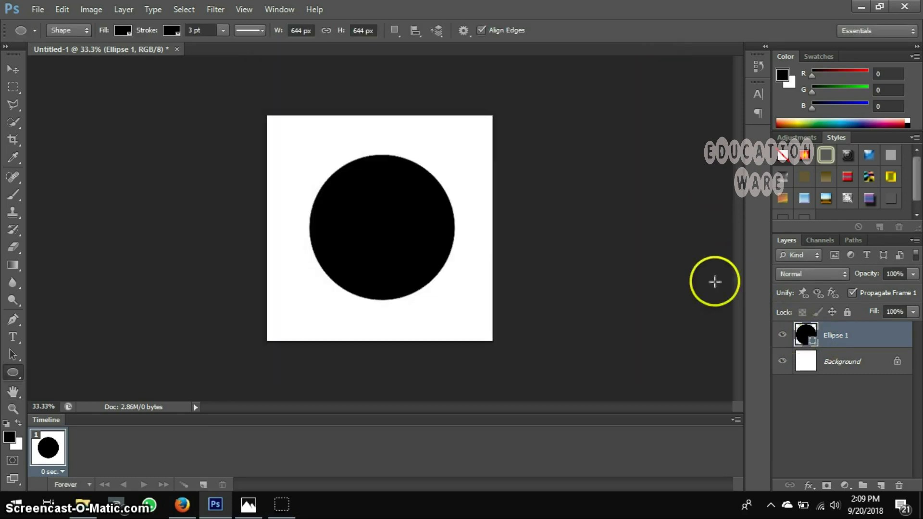
double_click(812, 341)
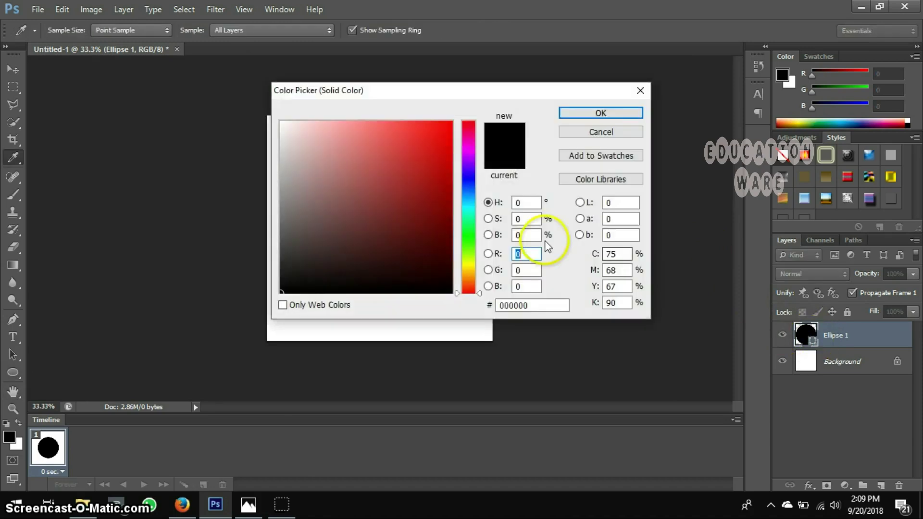
drag(283, 123, 253, 99)
click(612, 113)
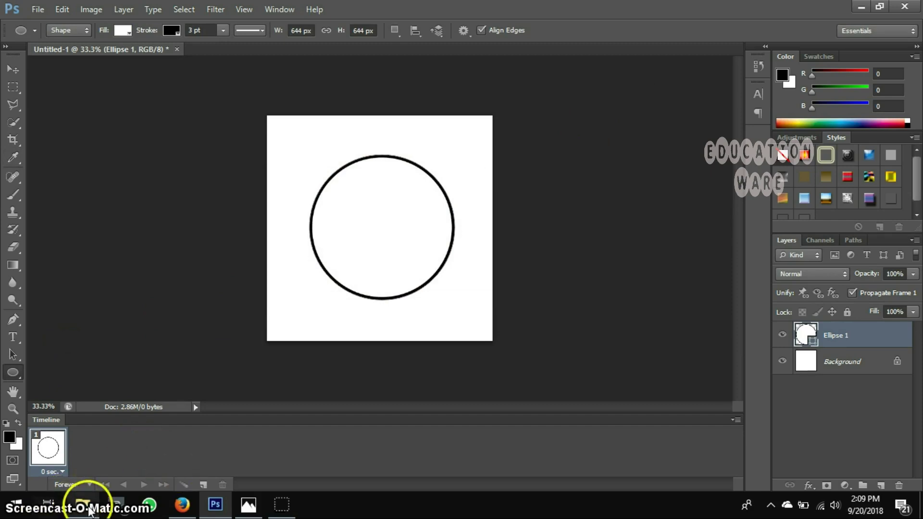
- Switch to File Explorer and open the image p from the Pictures folder in Photoshop as a separate document
mouse_move(89, 509)
click(82, 452)
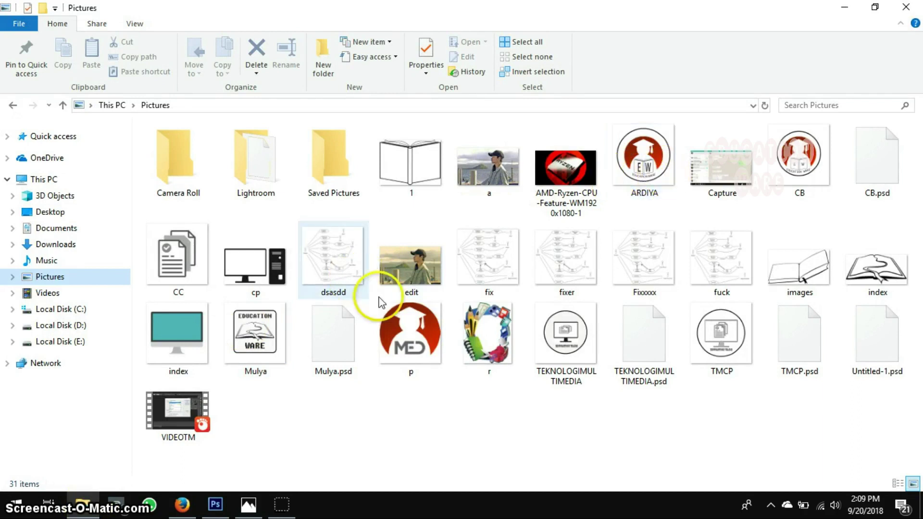
click(398, 326)
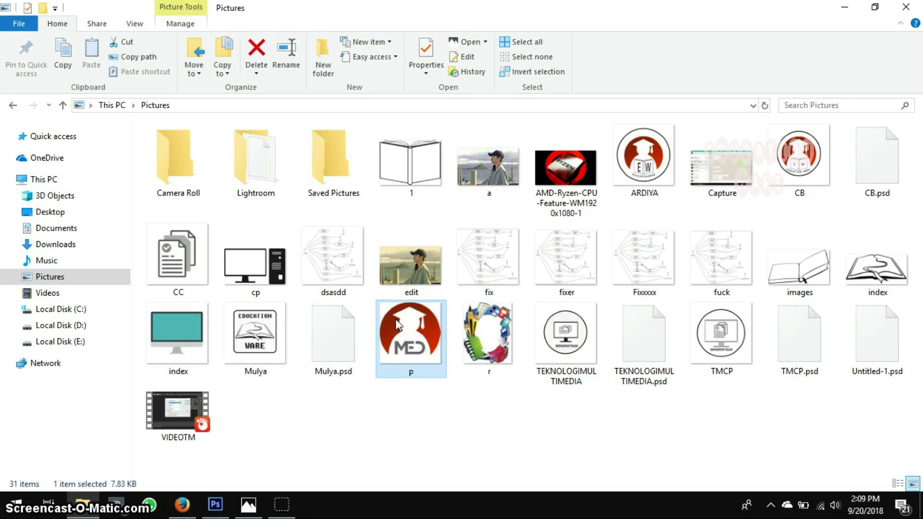
drag(399, 326, 314, 307)
drag(330, 230, 212, 43)
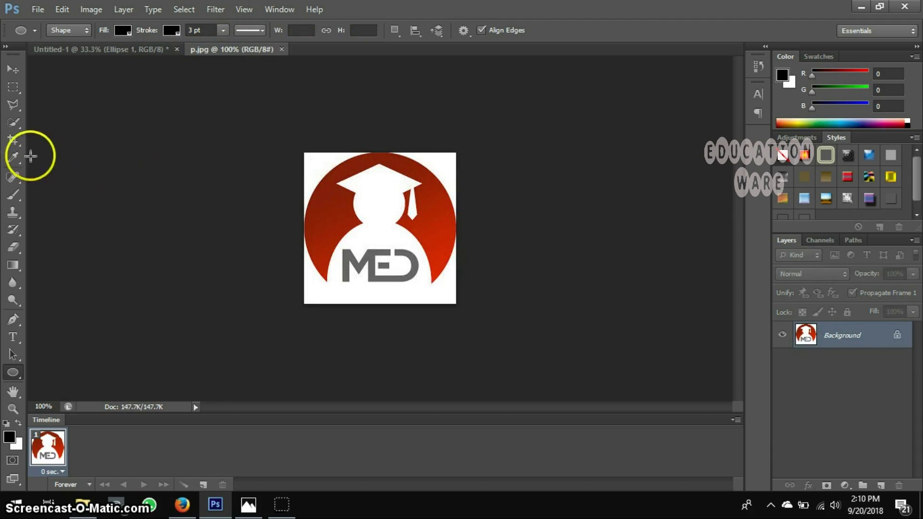
- Select the red areas around the graduate figure in p.jpg with the Quick Selection tool
click(14, 122)
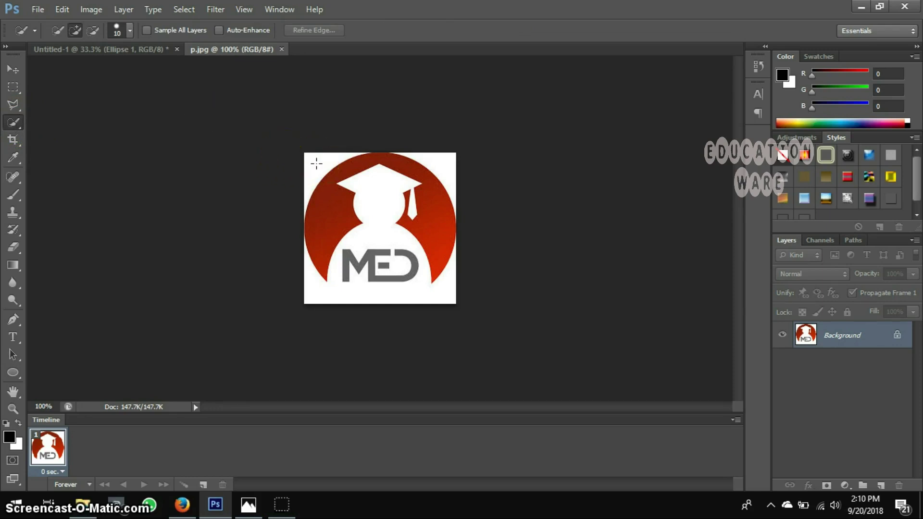
mouse_move(333, 178)
mouse_down()
mouse_move(331, 207)
mouse_move(350, 169)
mouse_move(392, 161)
mouse_move(433, 198)
mouse_move(436, 251)
mouse_up()
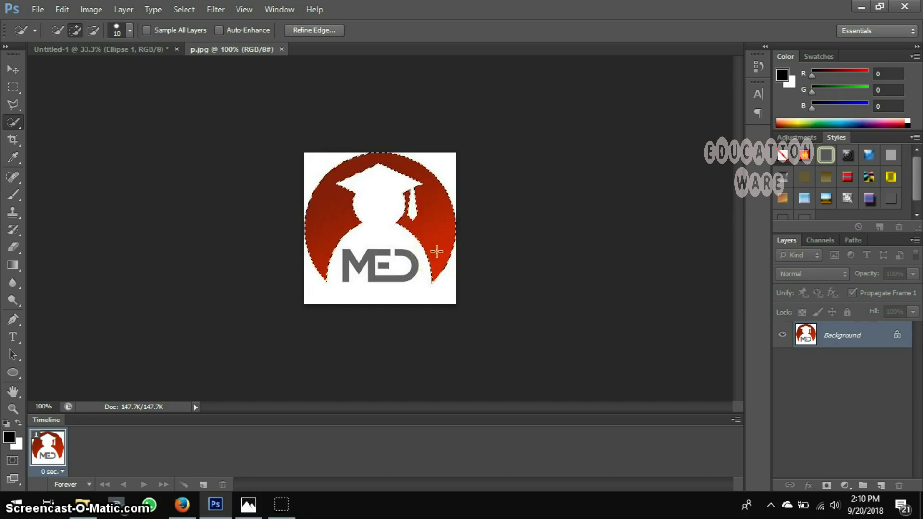
mouse_move(437, 251)
mouse_down()
mouse_move(233, 167)
mouse_move(213, 328)
mouse_up()
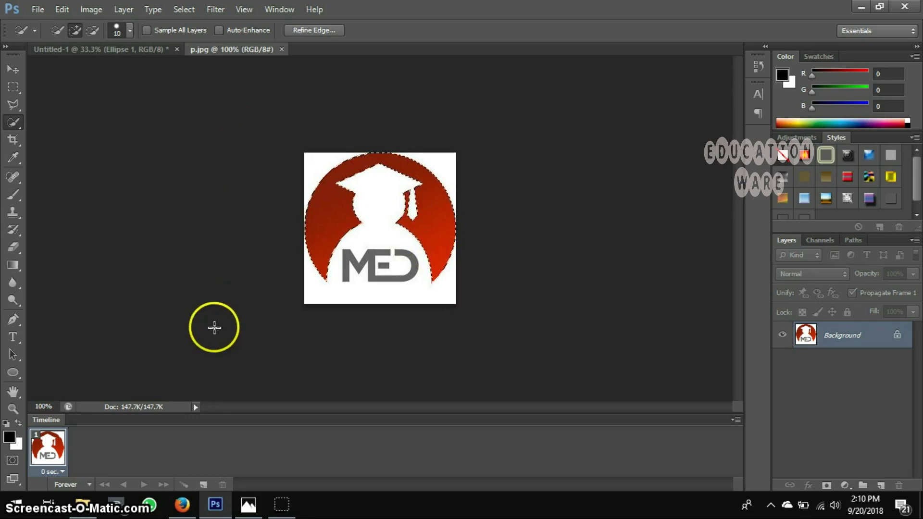
- Paste the copied red graduate artwork into the Untitled-1 document as a new layer and make that layer active
click(158, 50)
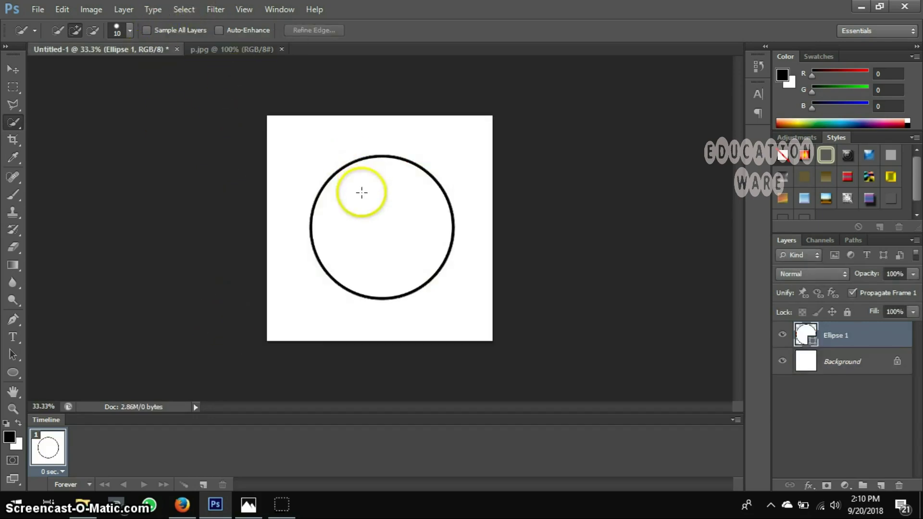
key(ctrl+v)
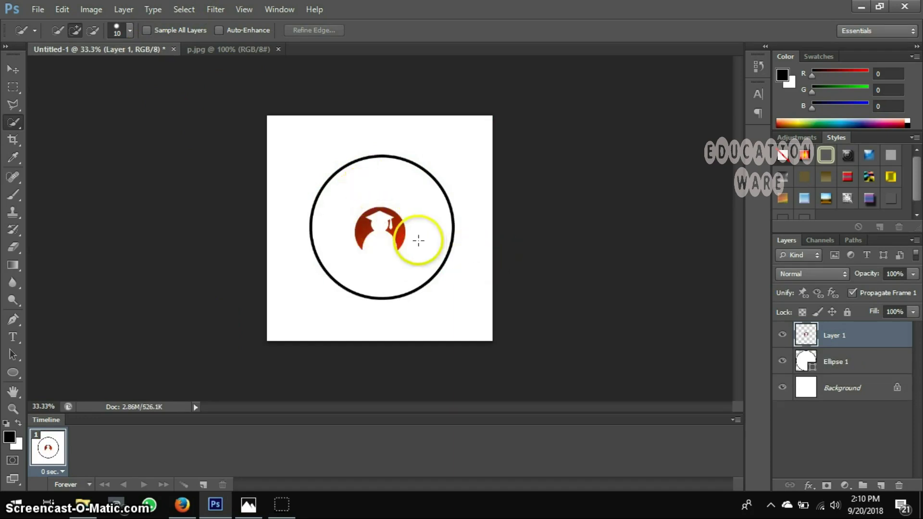
click(836, 363)
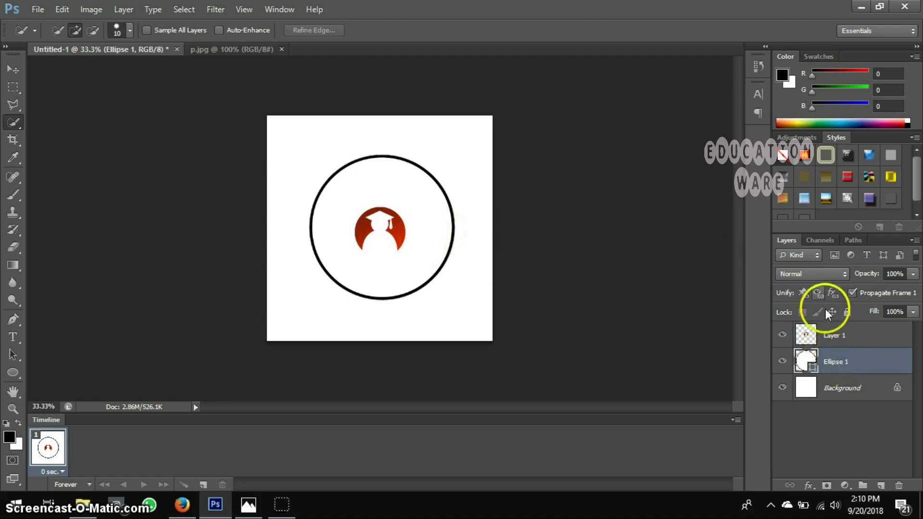
click(831, 336)
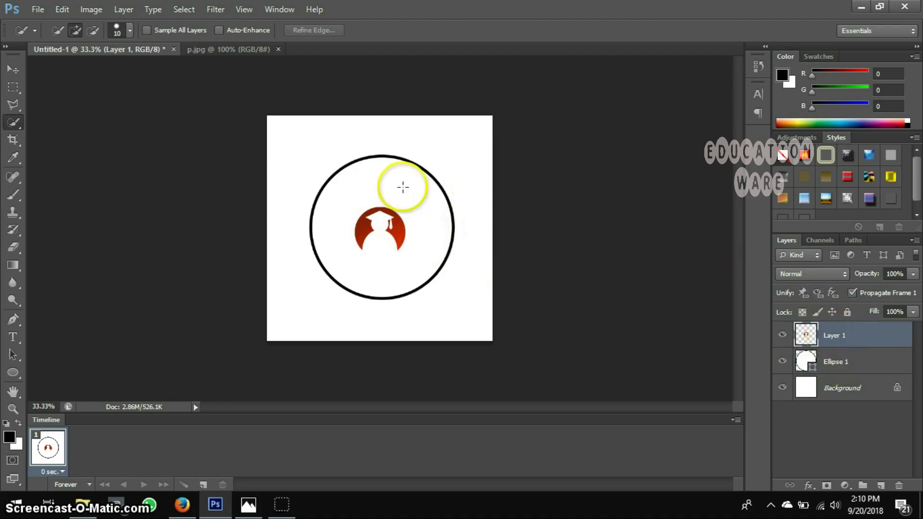
click(15, 141)
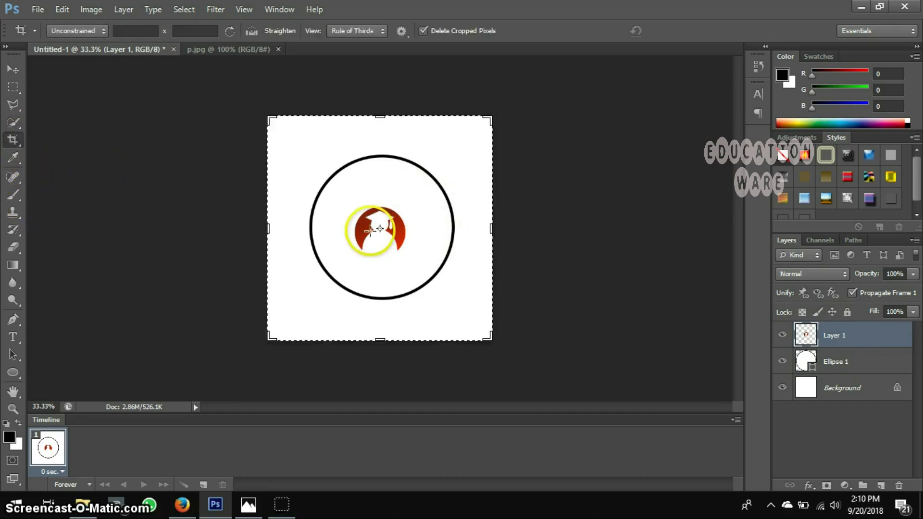
click(220, 271)
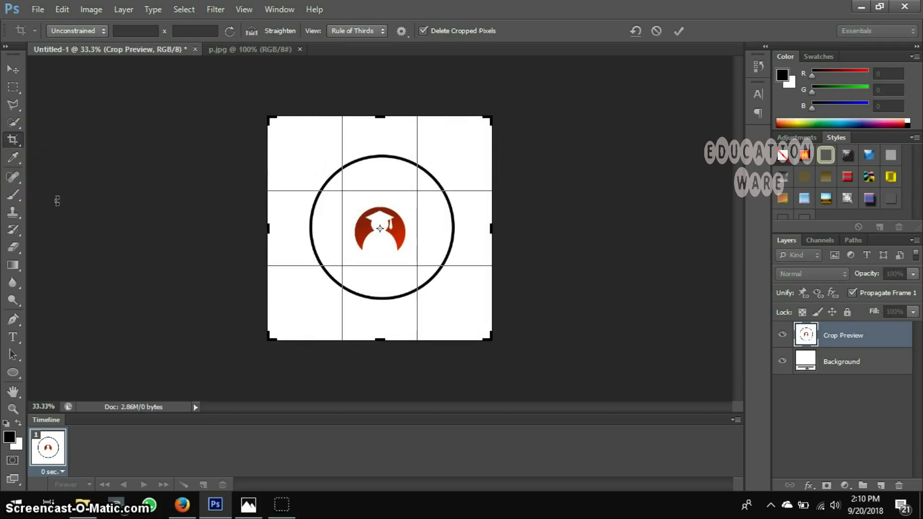
key(v)
click(383, 234)
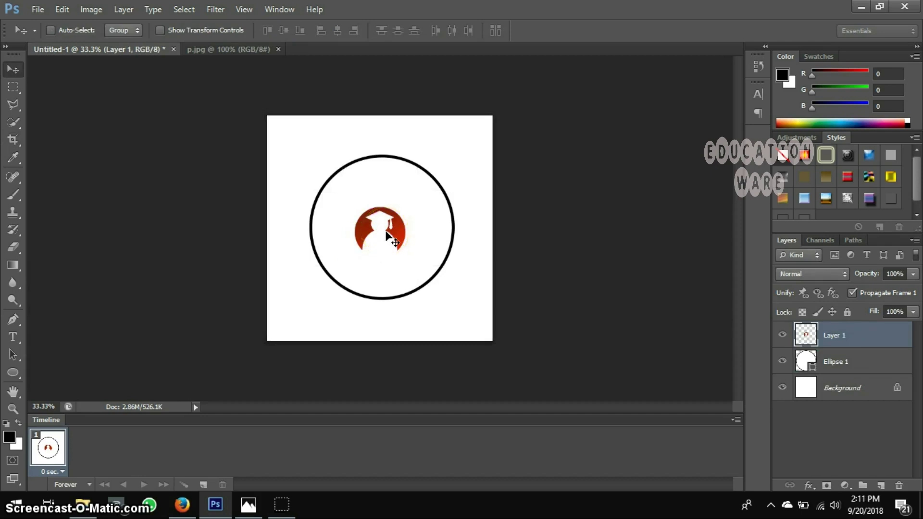
- Enlarge the red graduate artwork on Layer 1 with Free Transform to about 236% width and 238% height
key(ctrl+t)
click(405, 252)
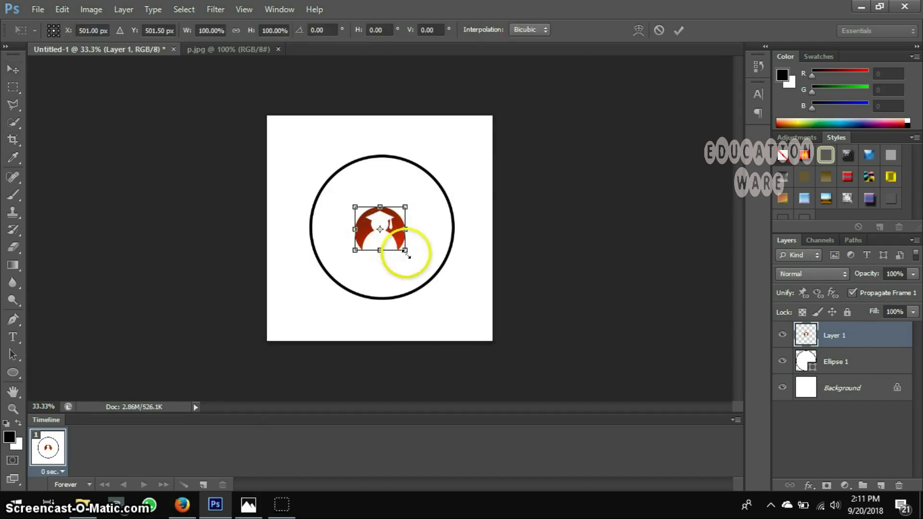
mouse_move(407, 256)
mouse_down()
mouse_move(412, 269)
mouse_move(437, 279)
mouse_move(416, 246)
mouse_up()
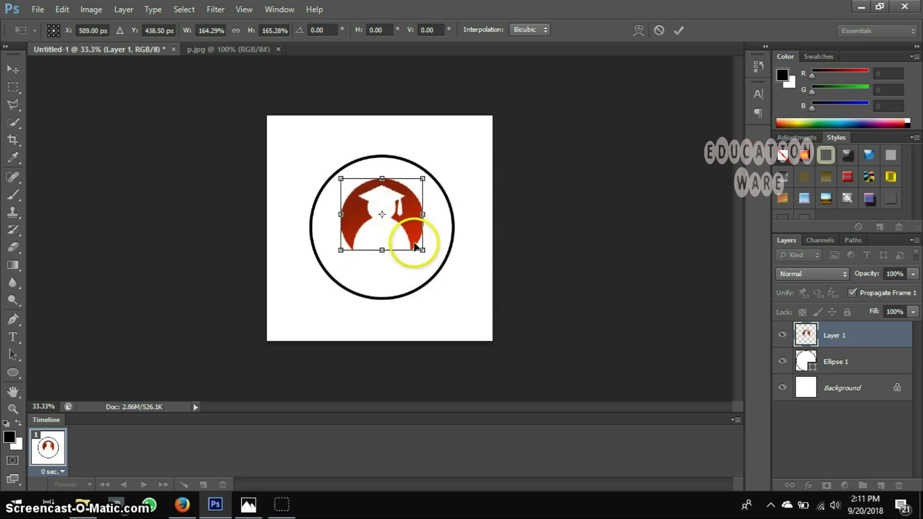
drag(421, 252, 405, 241)
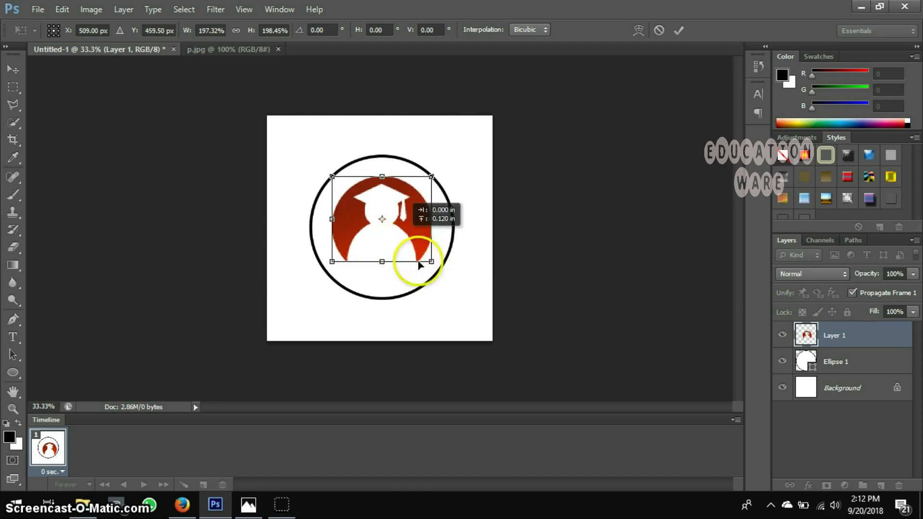
drag(425, 262, 413, 244)
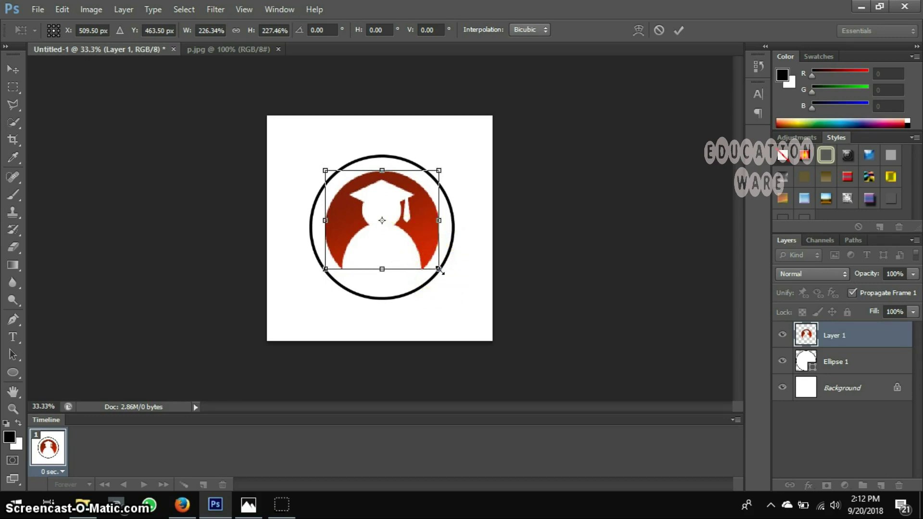
drag(439, 268, 443, 273)
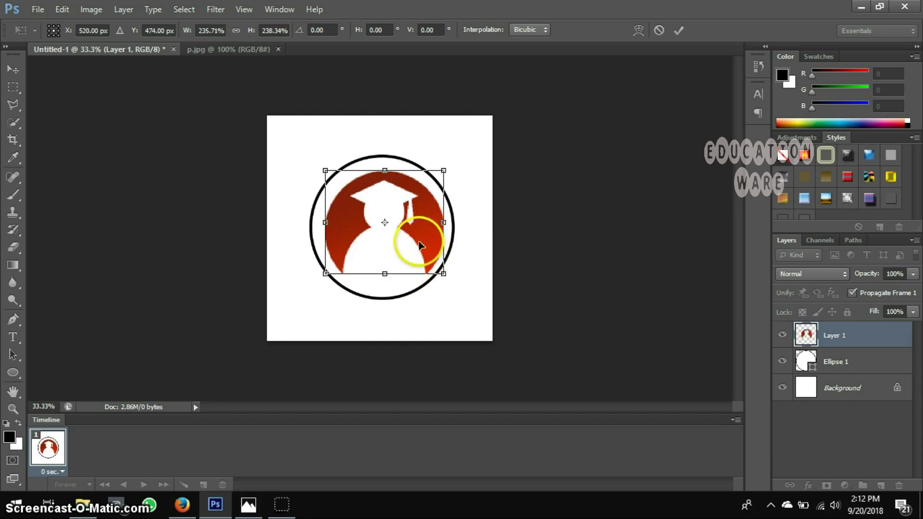
- Centre the enlarged graduate artwork horizontally in the black ring, at about X 509 px and Y 459 px, and apply the transform
drag(418, 245, 417, 242)
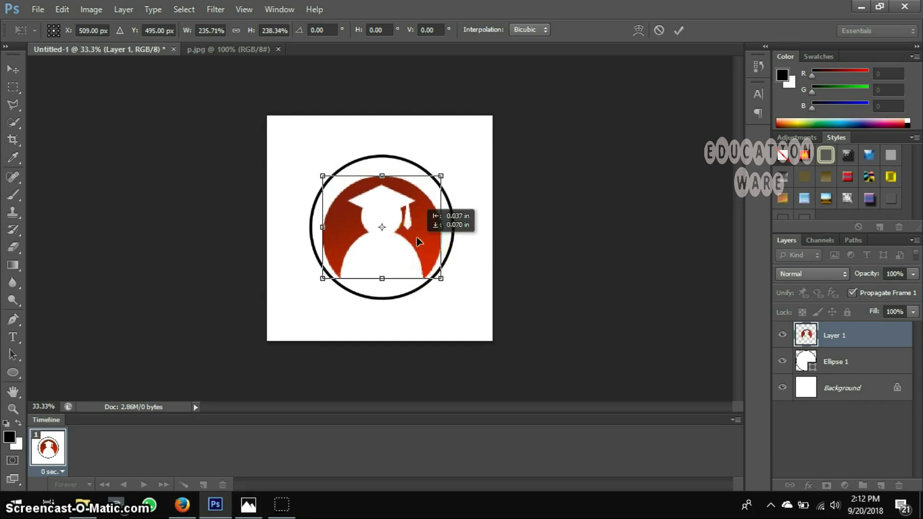
key(Up)
key(Up)
key(Up)
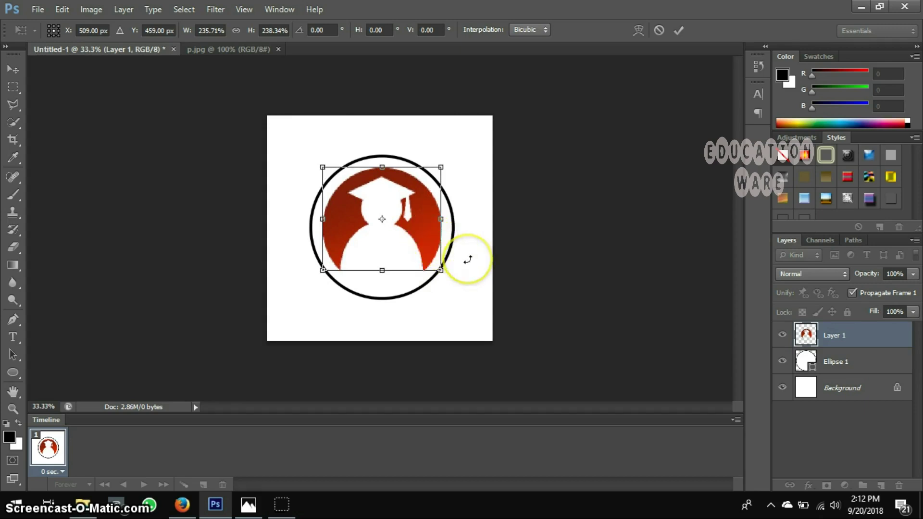
key(Return)
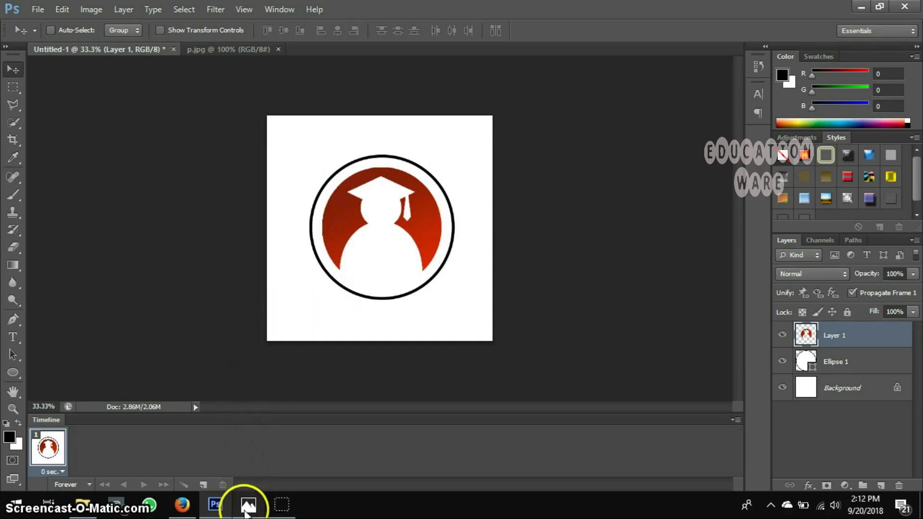
- Switch to File Explorer and place the open-book image 1 from the Pictures folder into the Untitled-1 document
click(89, 512)
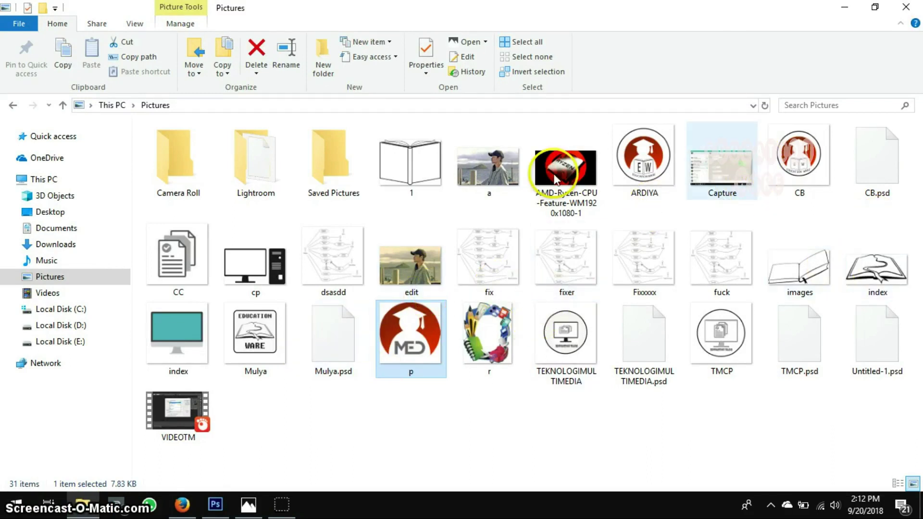
click(413, 188)
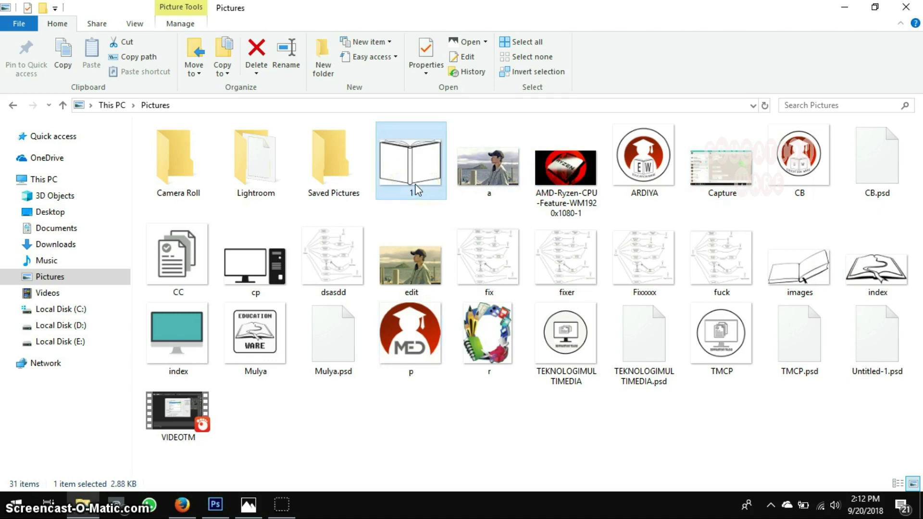
drag(416, 189, 311, 353)
drag(360, 249, 382, 240)
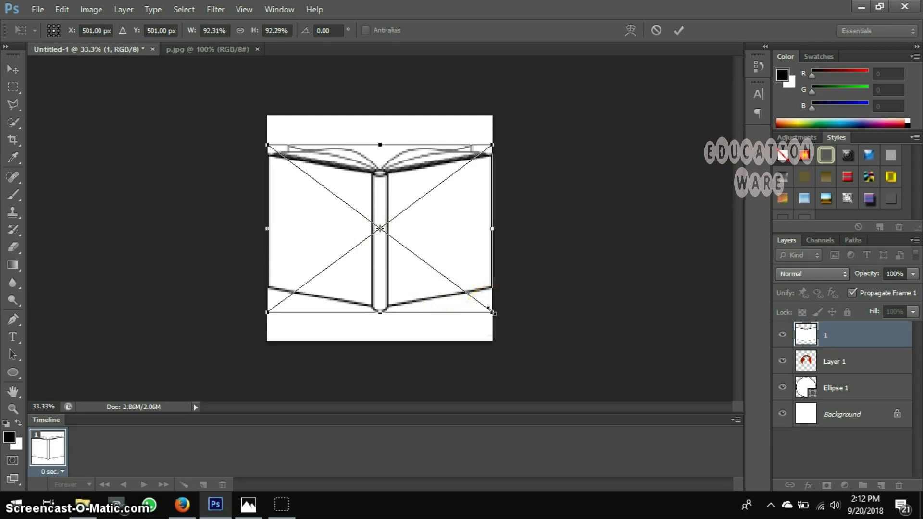
- Scale the placed book to about 20.4% width and 22.5% height, position it on the graduate's chest, and commit the placement
drag(491, 312, 337, 206)
drag(319, 174, 398, 239)
mouse_move(416, 278)
mouse_down()
mouse_move(385, 248)
mouse_move(407, 287)
mouse_up()
mouse_move(385, 252)
mouse_down()
mouse_move(409, 284)
mouse_move(394, 266)
mouse_up()
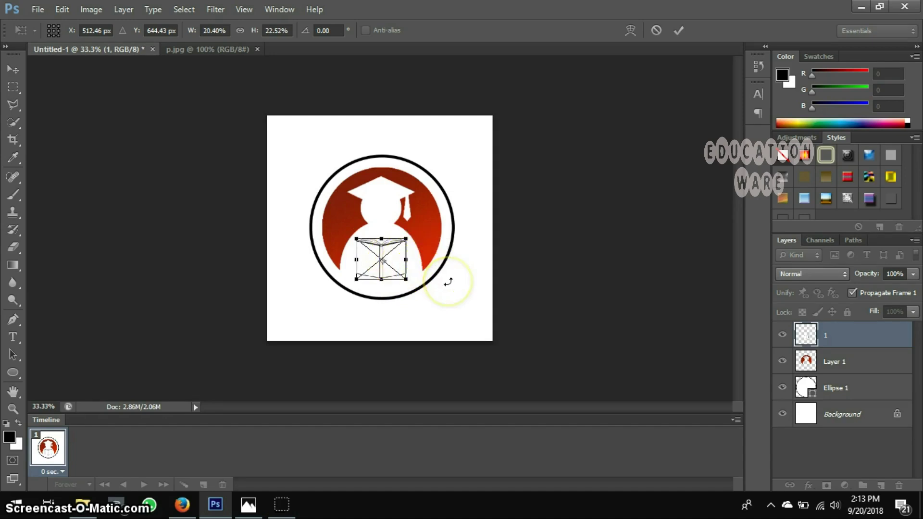
key(Return)
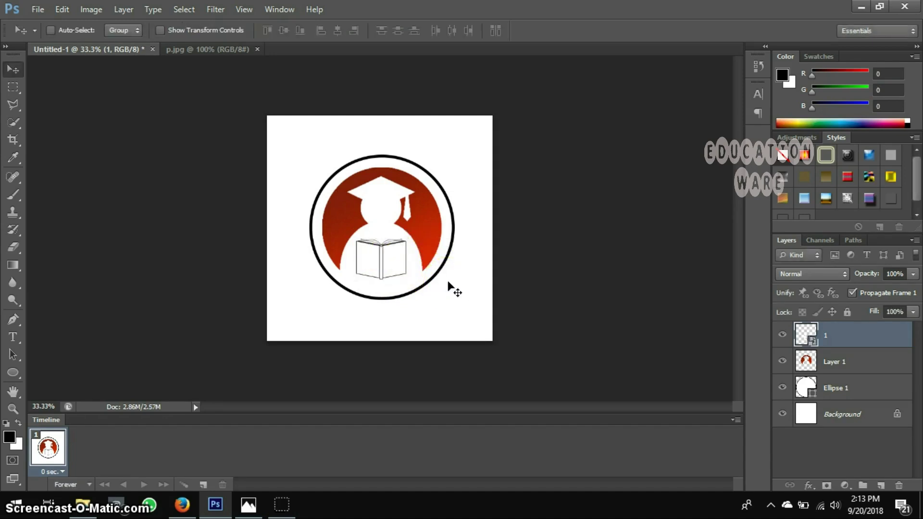
click(406, 283)
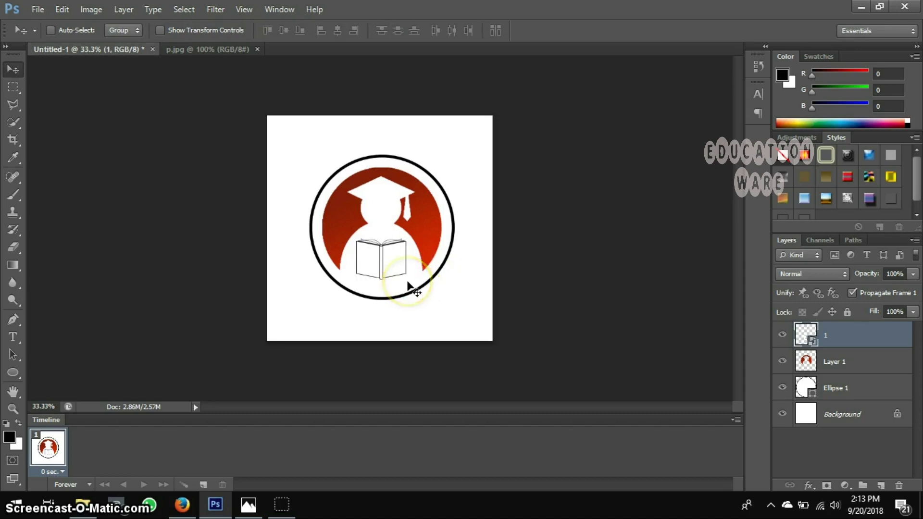
click(378, 292)
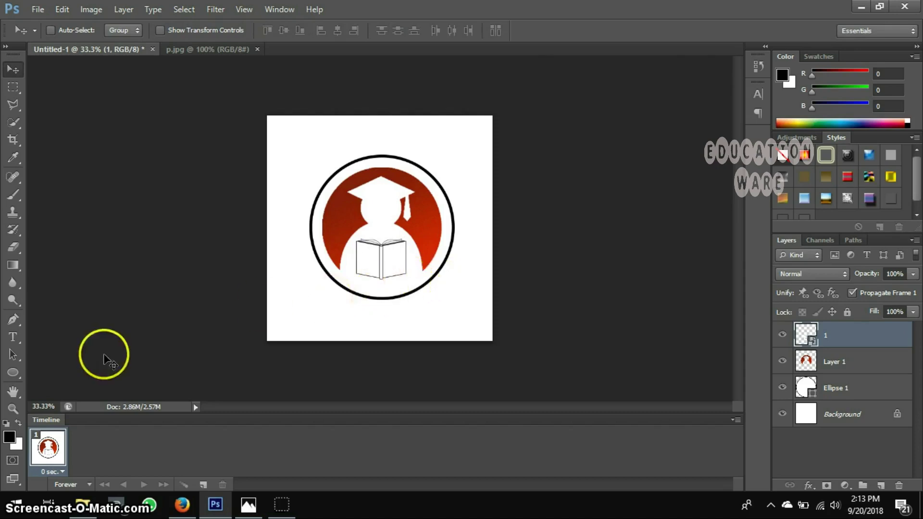
- Add the horizontal text EDUCATION WARE at the lower edge of the book
click(13, 339)
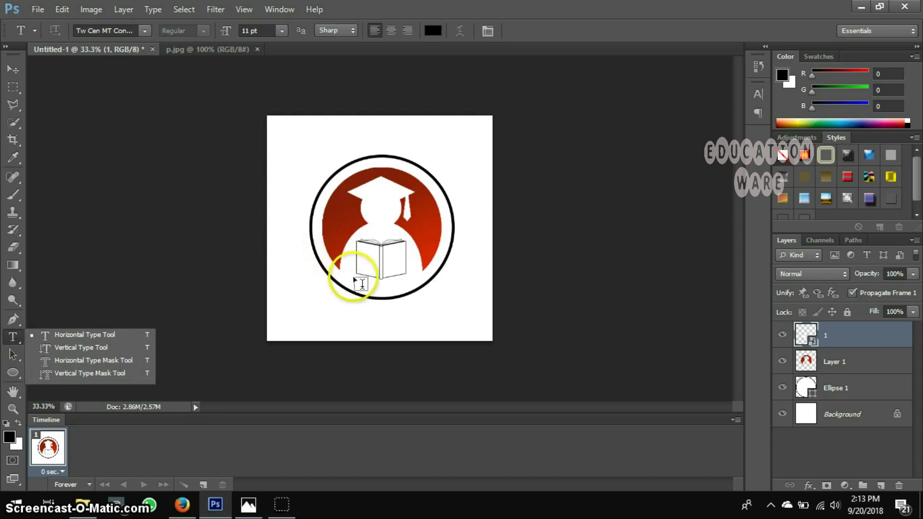
click(368, 279)
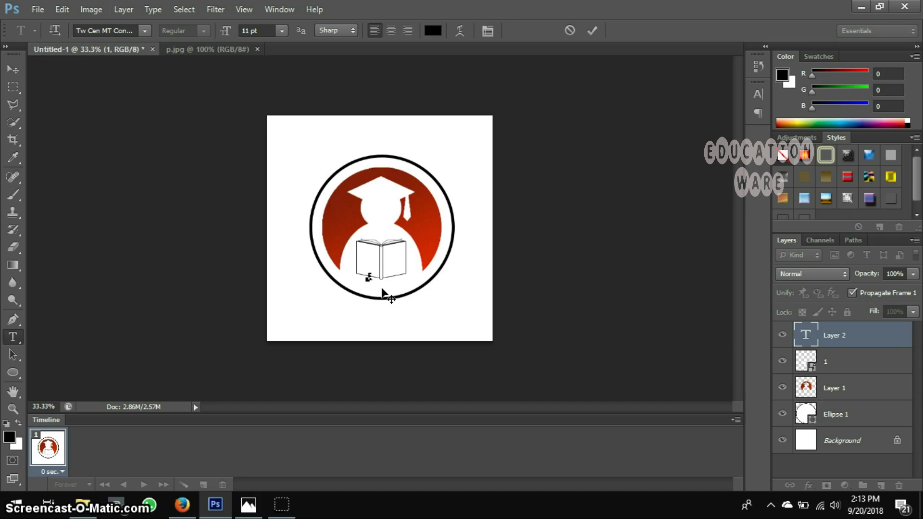
text(ION WARE)
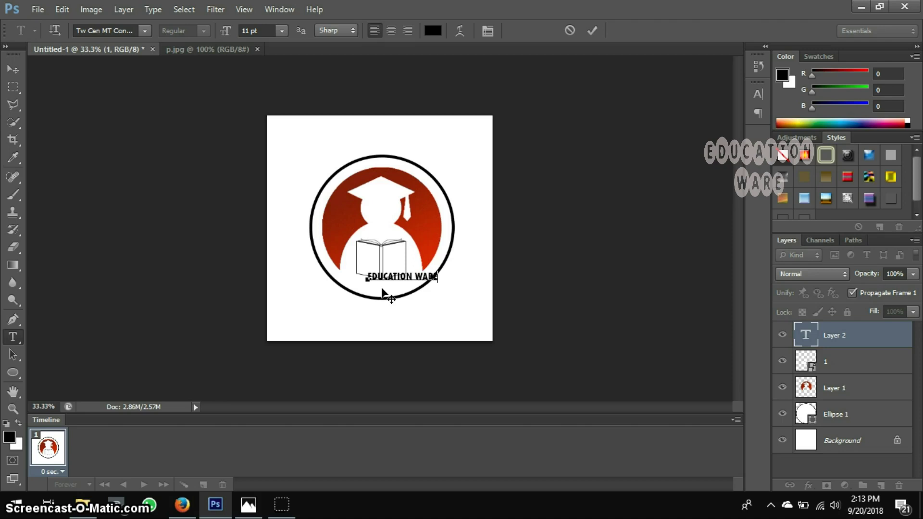
- Warp the whole EDUCATION WARE text with the horizontal Arch style and a bend of -46%
click(395, 272)
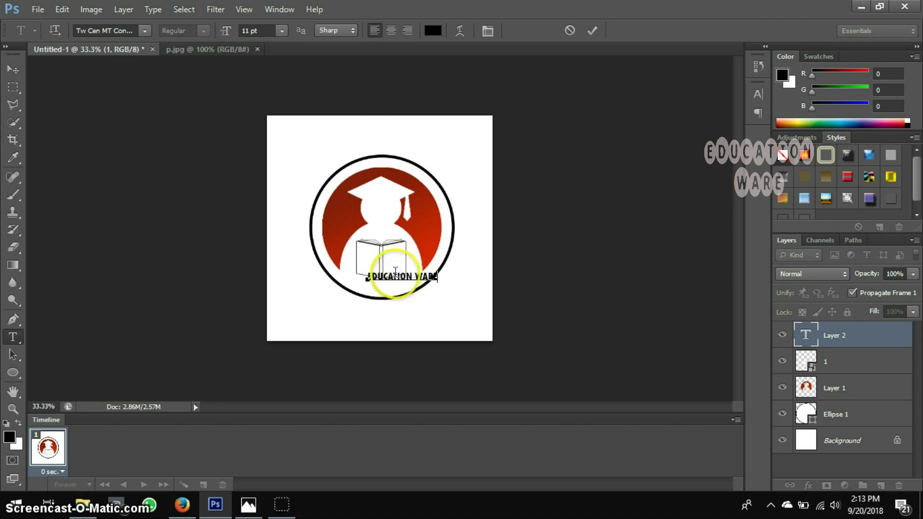
click(371, 268)
drag(370, 268, 449, 273)
click(461, 31)
click(550, 119)
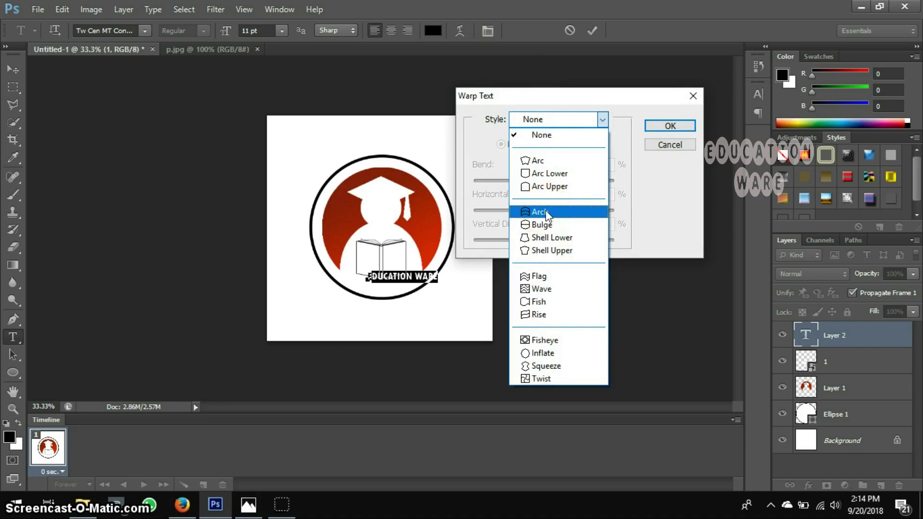
click(546, 214)
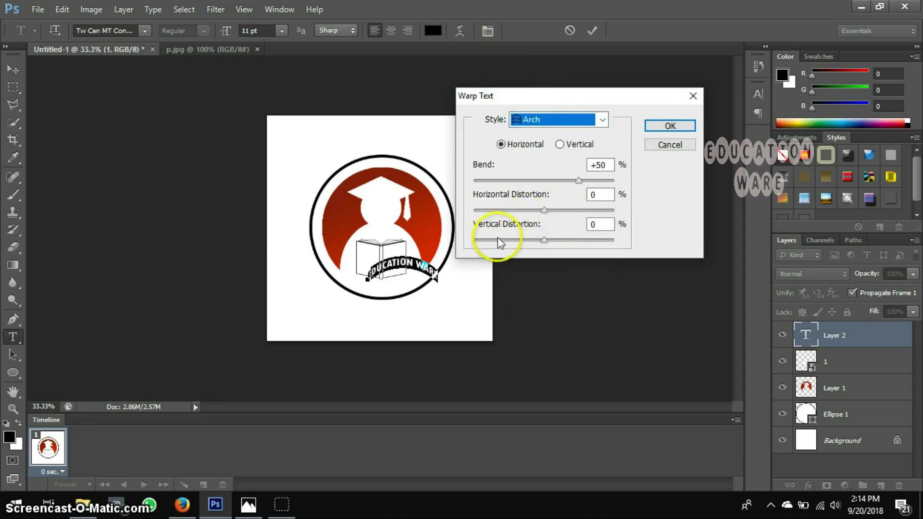
drag(579, 180, 550, 180)
key(Down)
key(Down)
key(Down)
key(Down)
key(Down)
key(Down)
key(Down)
key(Down)
key(Down)
key(Down)
key(Down)
key(Down)
key(Down)
key(Down)
key(Down)
key(Down)
key(Down)
key(Down)
key(Down)
key(Down)
key(Down)
key(Down)
key(Down)
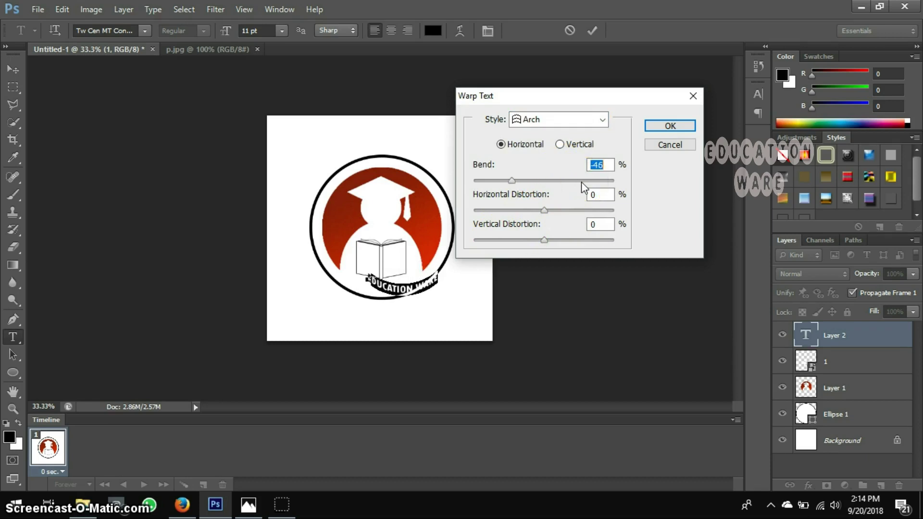
click(666, 127)
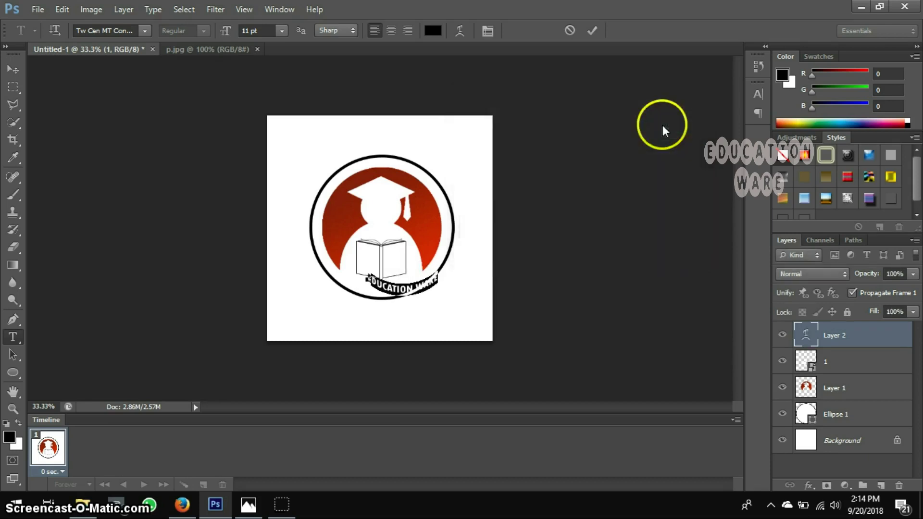
- Move the curved EDUCATION WARE text beneath the book, centred along the inside of the ring's lower edge
click(426, 283)
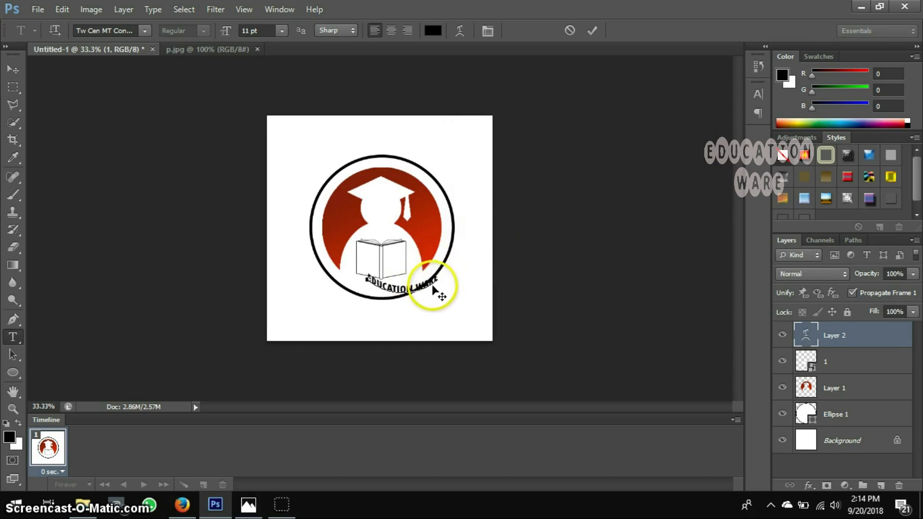
drag(433, 281, 393, 287)
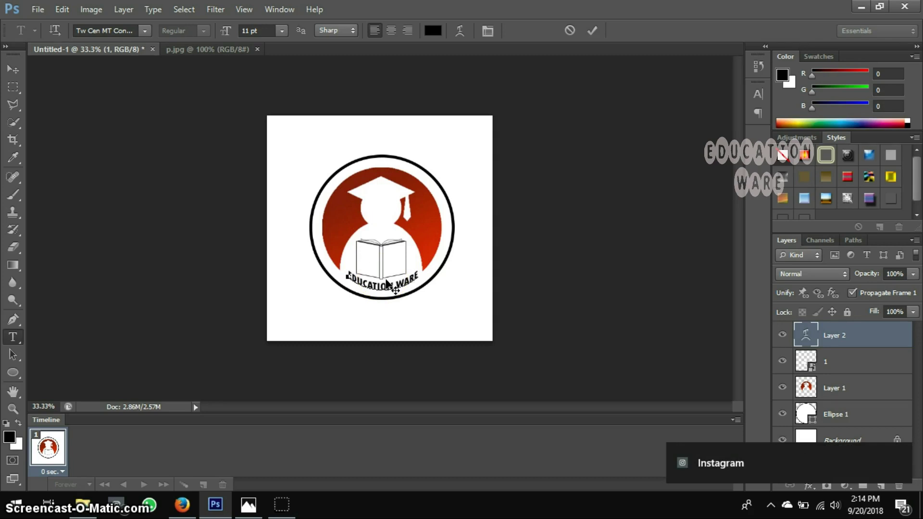
drag(387, 283, 388, 284)
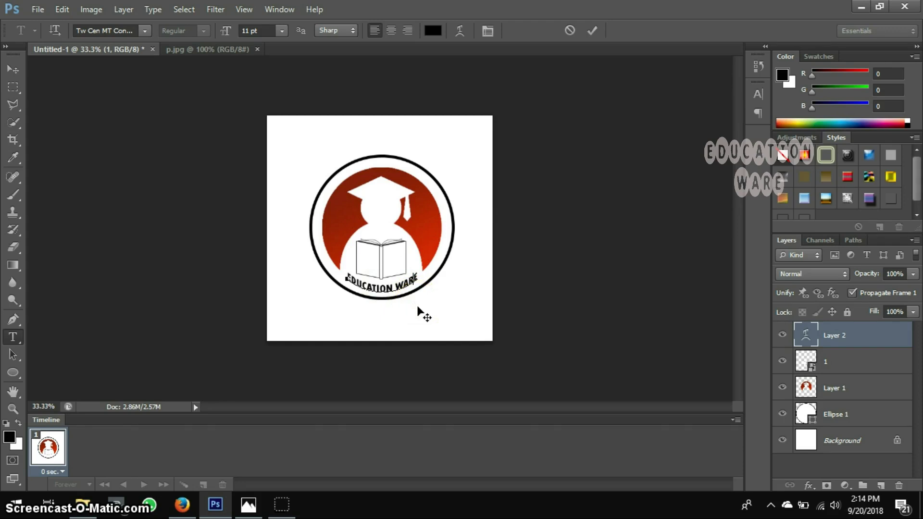
mouse_move(403, 290)
mouse_down()
mouse_move(397, 283)
mouse_move(417, 280)
mouse_up()
key(ctrl)
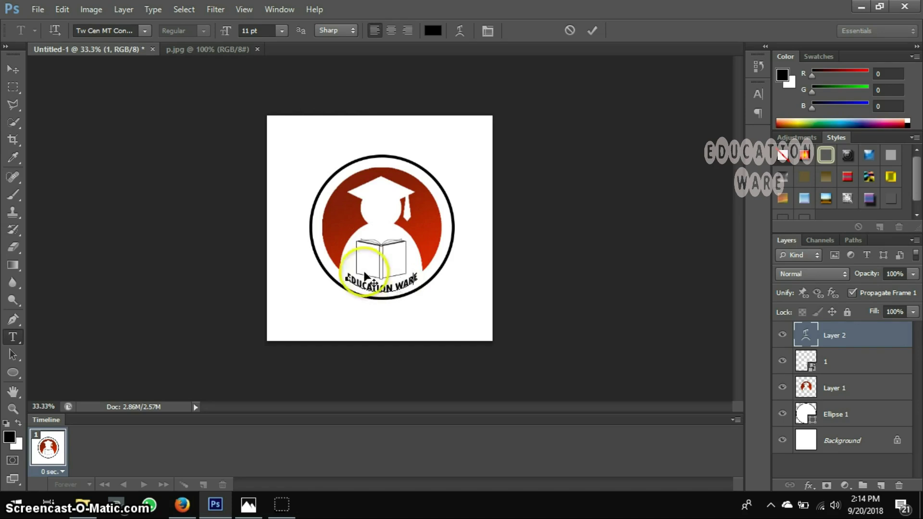
click(298, 277)
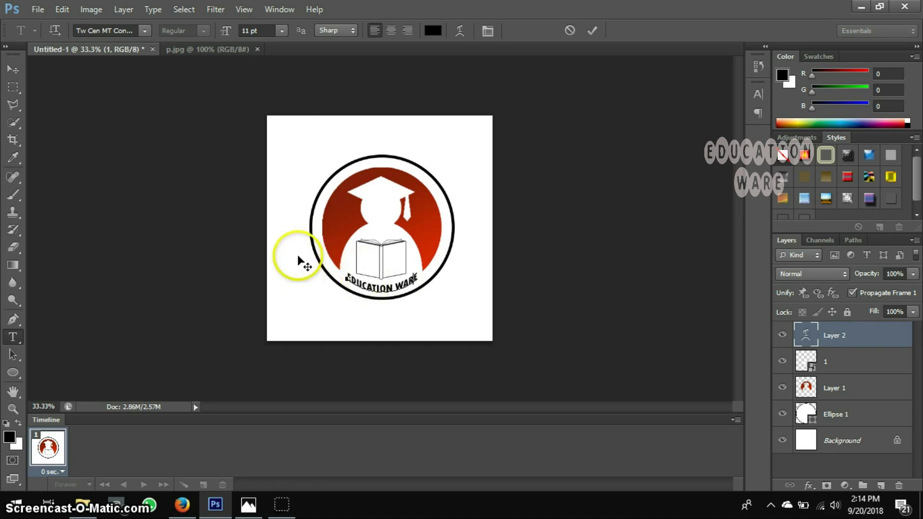
- Commit the text edit and make the EDUCATION WARE layer active
click(863, 352)
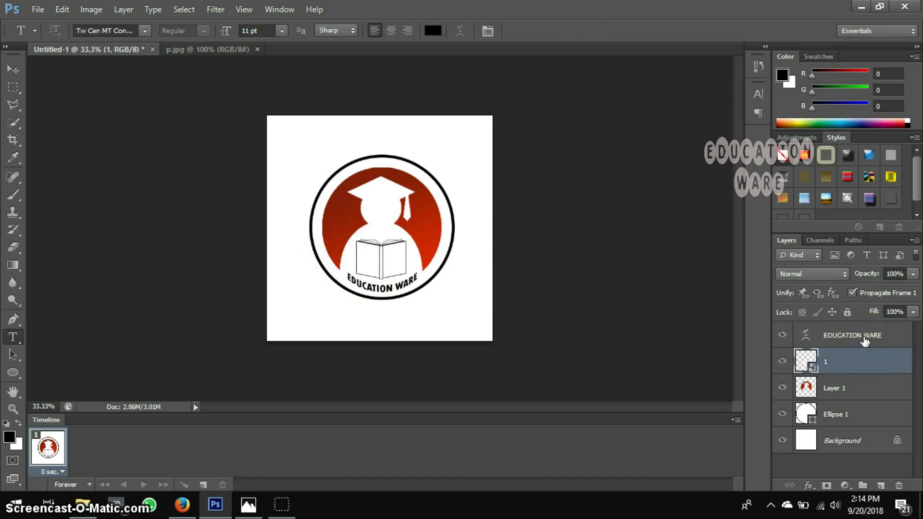
click(864, 340)
click(859, 359)
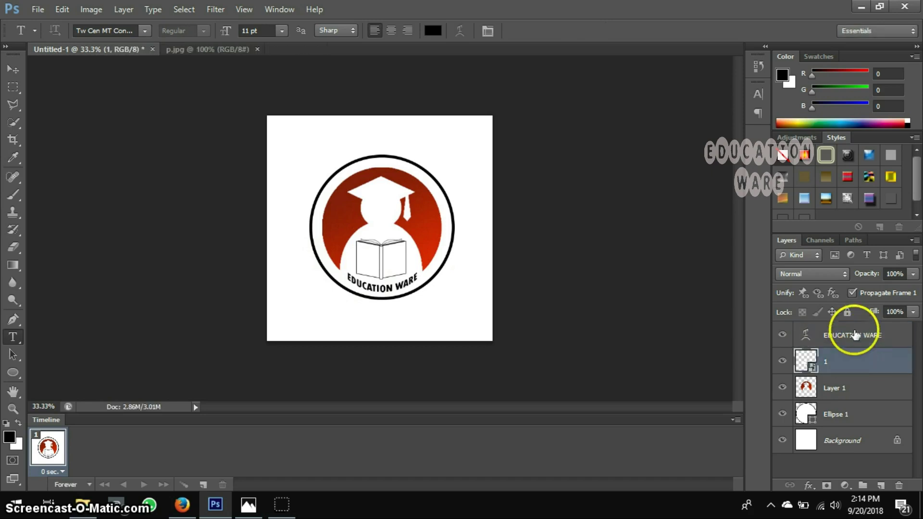
click(854, 335)
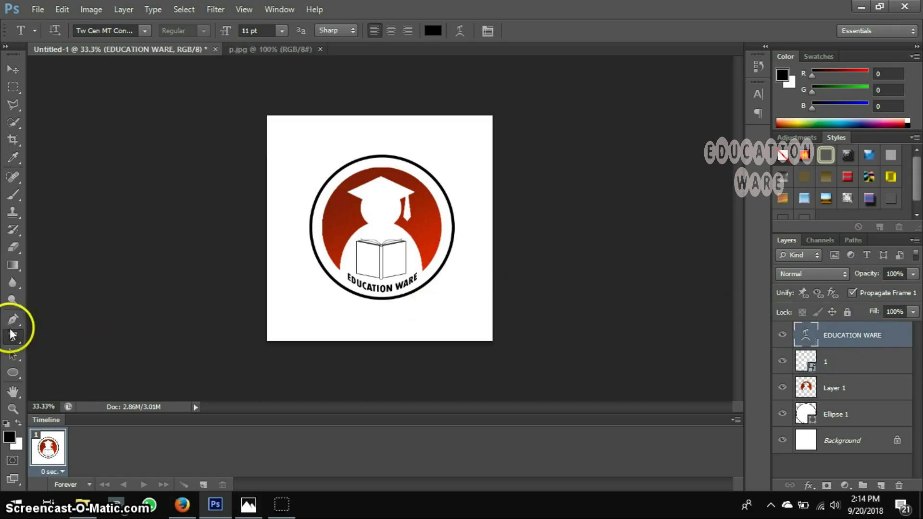
right_click(13, 338)
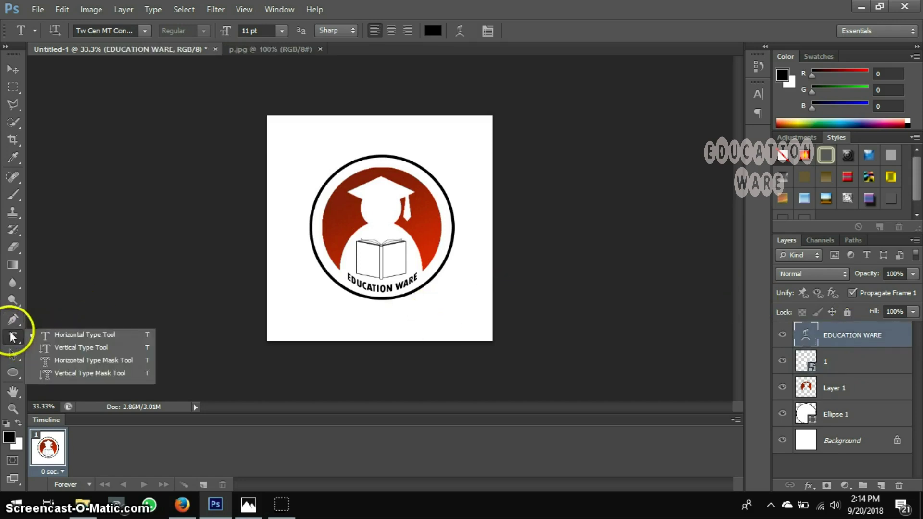
click(298, 281)
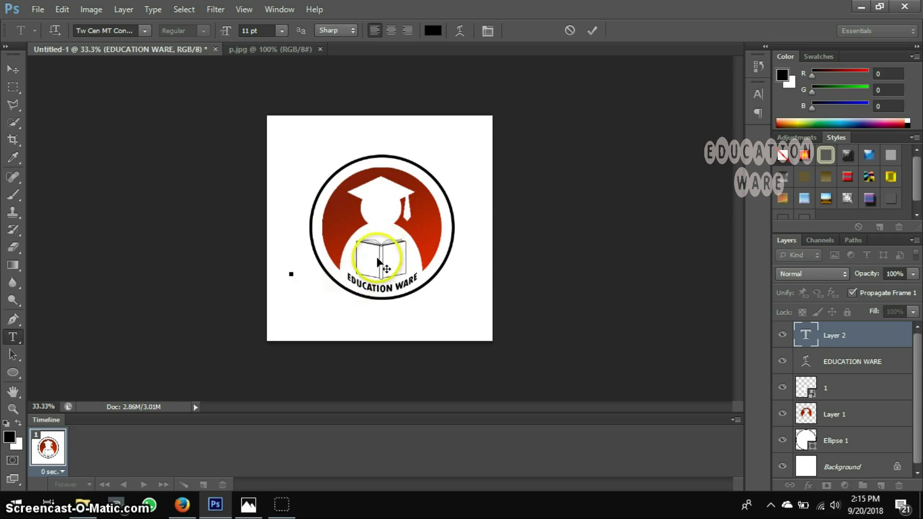
click(18, 340)
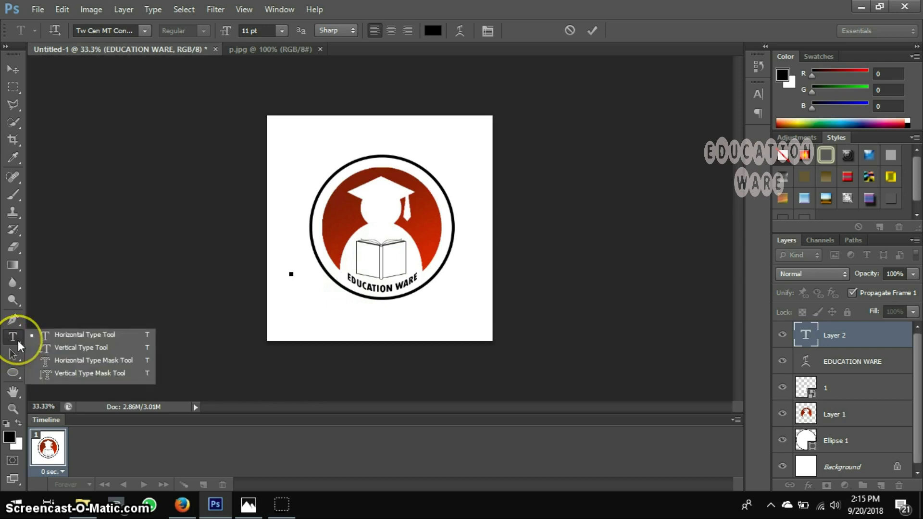
click(48, 338)
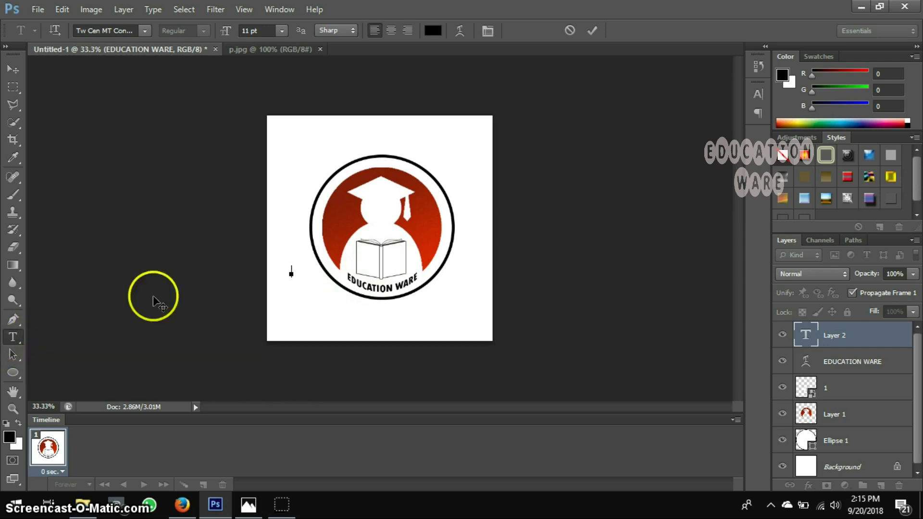
click(371, 254)
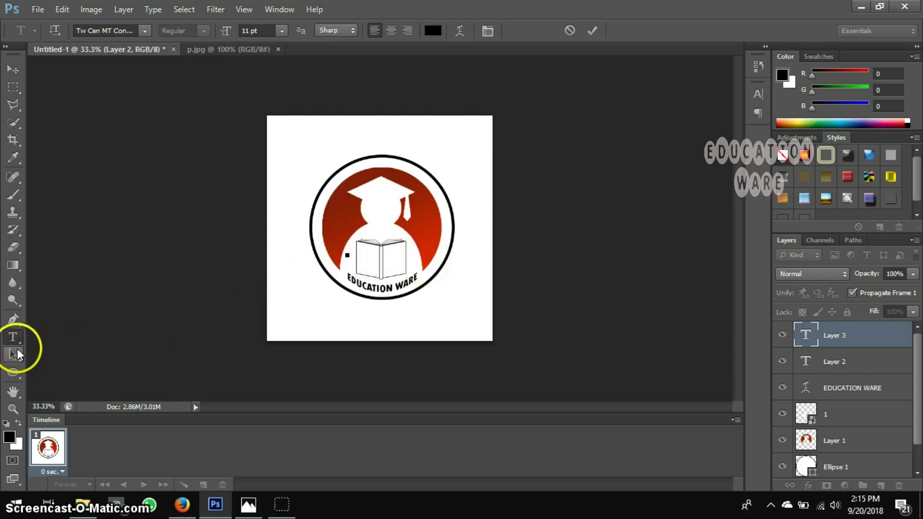
click(13, 355)
click(13, 337)
click(364, 252)
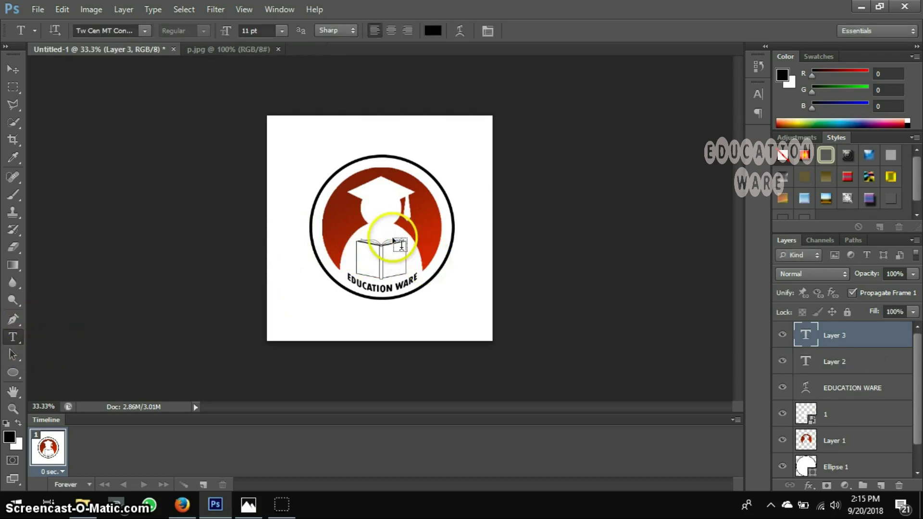
- Add the horizontal text E W over the open book, with wide spacing between the two letters
click(369, 261)
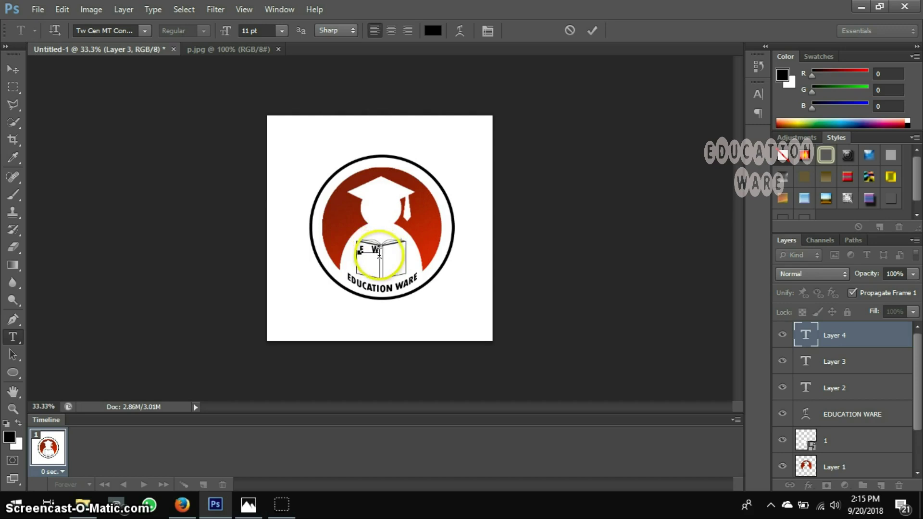
mouse_move(366, 242)
mouse_down()
mouse_move(383, 255)
mouse_move(360, 243)
mouse_up()
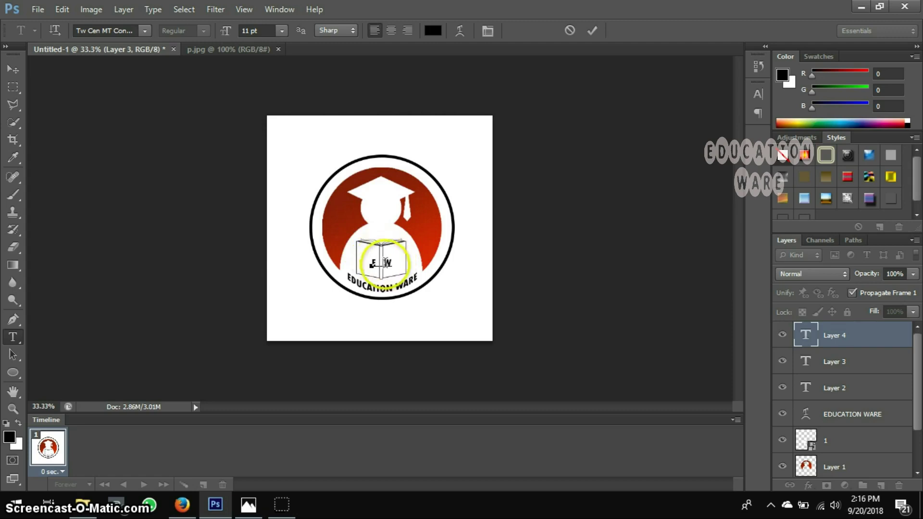
click(383, 263)
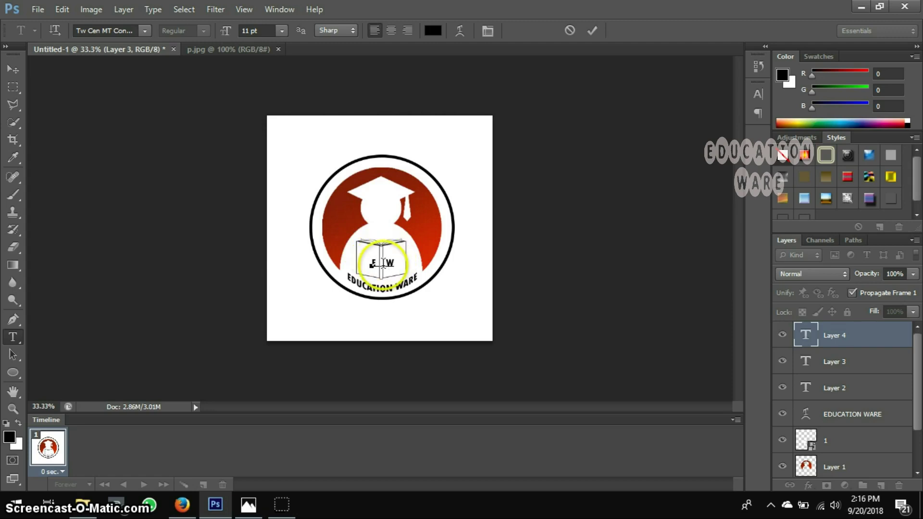
click(389, 279)
drag(389, 277, 384, 276)
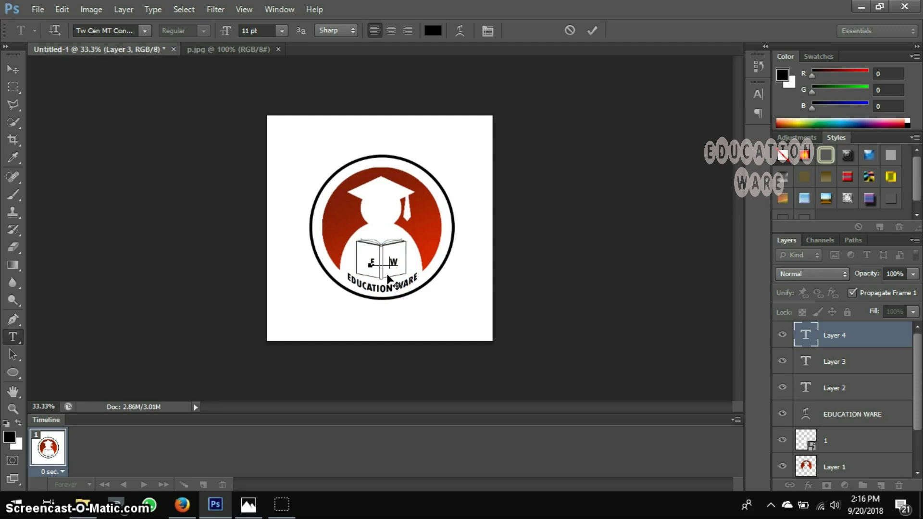
- Select the whole E W text on the book for reformatting
click(378, 264)
click(370, 260)
drag(370, 260, 396, 262)
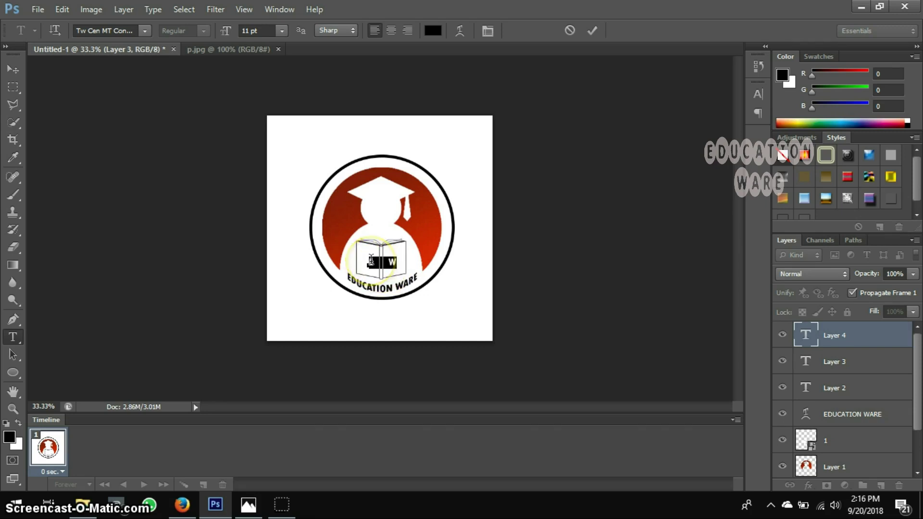
- Try the OCR A Std and Stencil fonts on the selected E W text
click(145, 28)
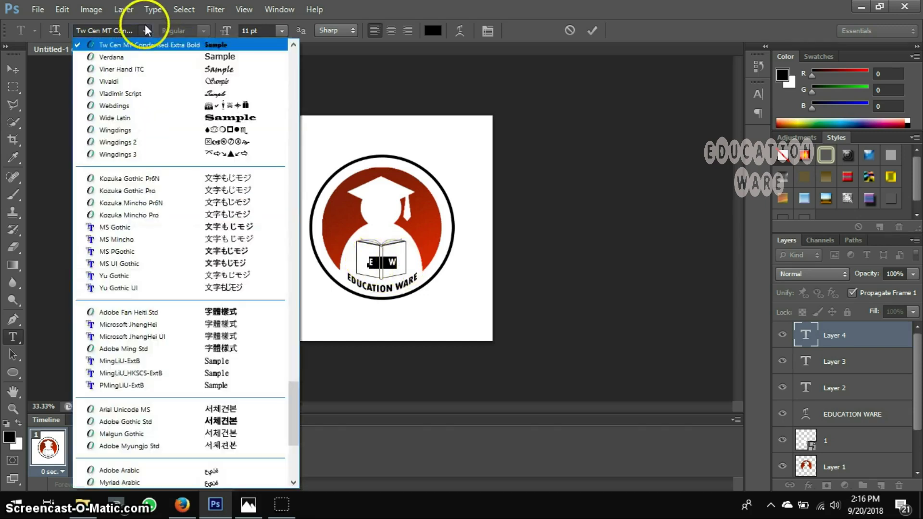
scroll(296, 99, up, 10)
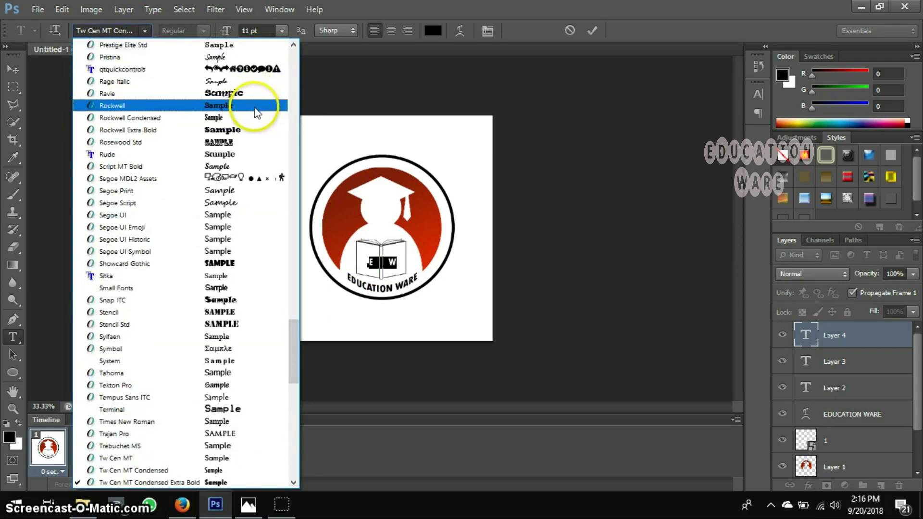
click(295, 114)
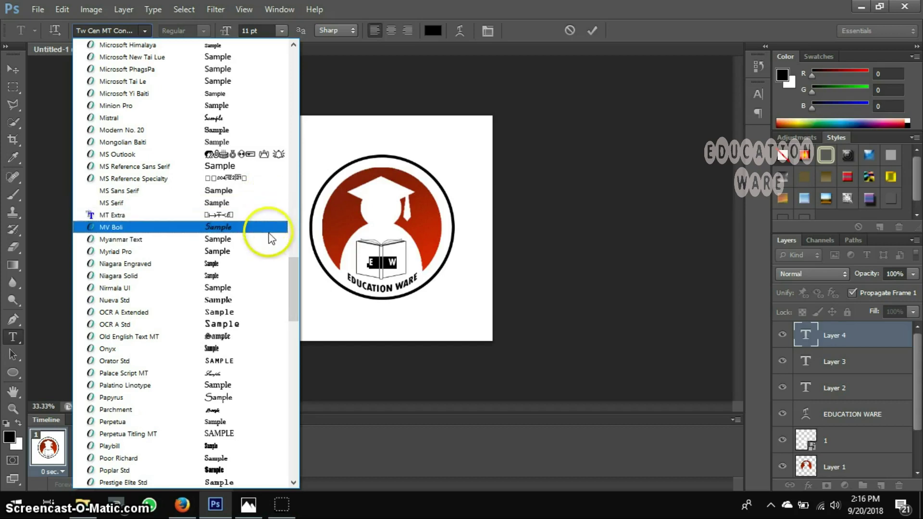
click(265, 329)
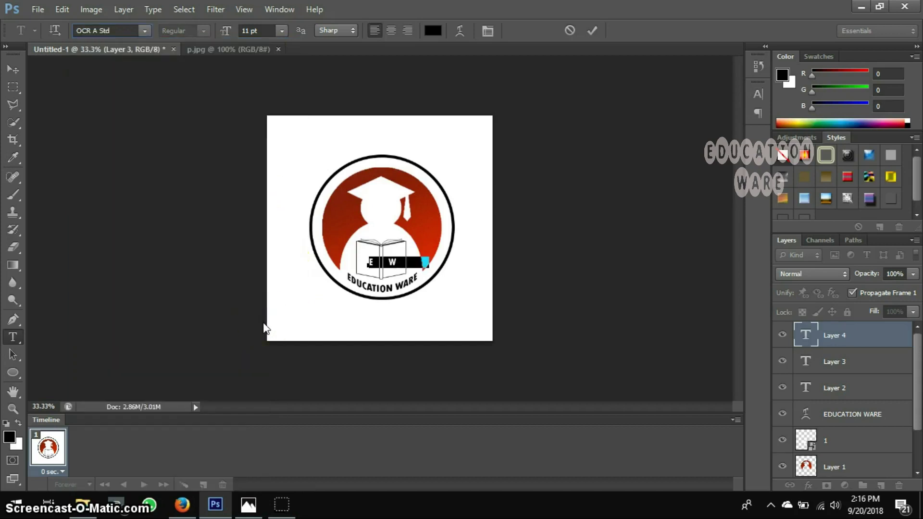
click(150, 29)
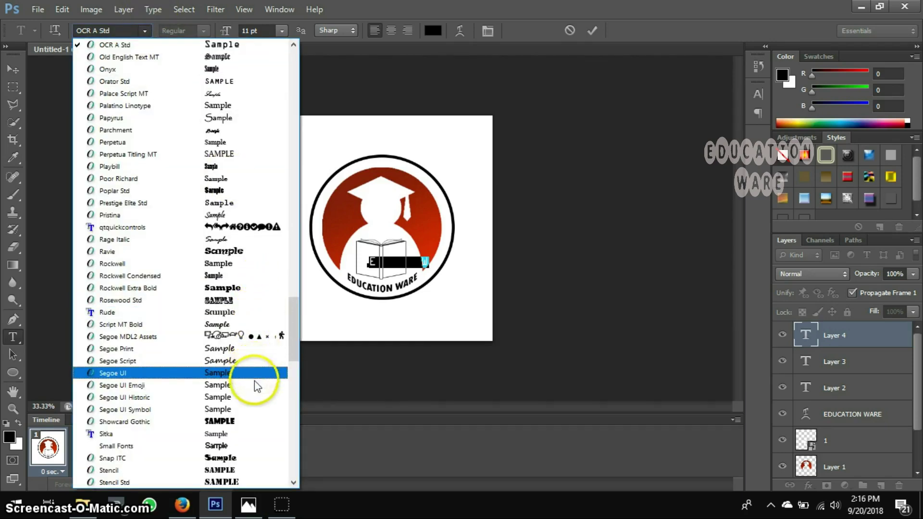
click(240, 470)
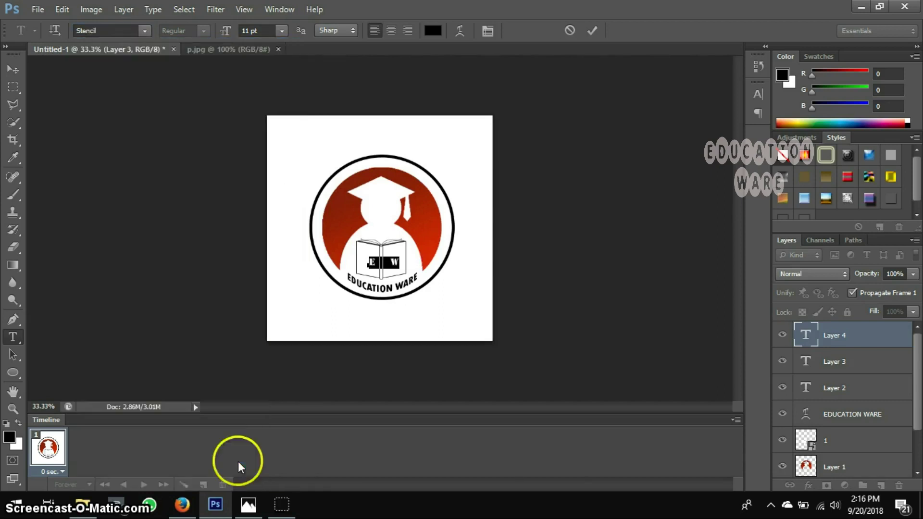
- Set the font of the selected E W text to Kristen ITC
click(146, 34)
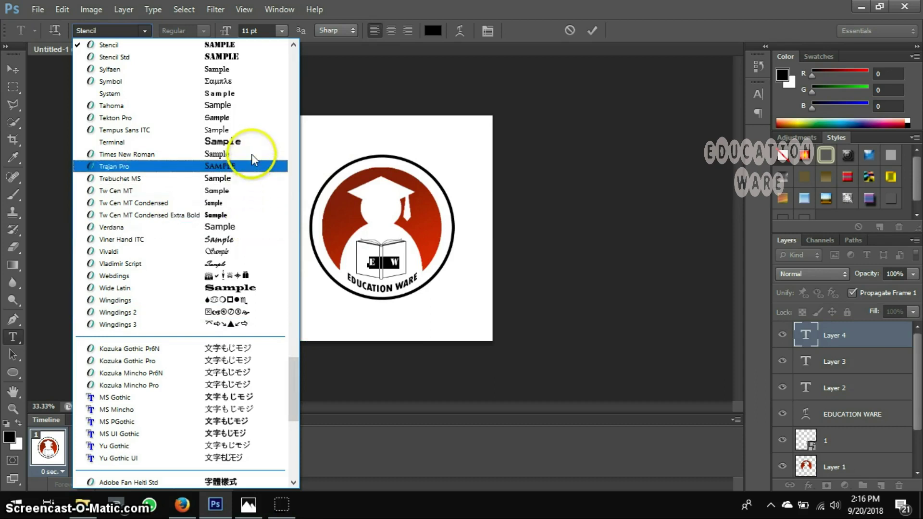
click(291, 85)
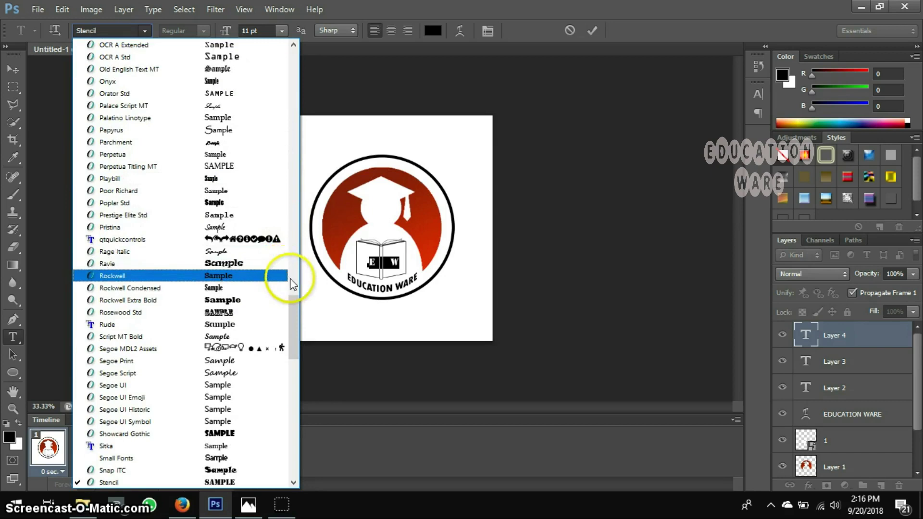
drag(293, 304, 296, 337)
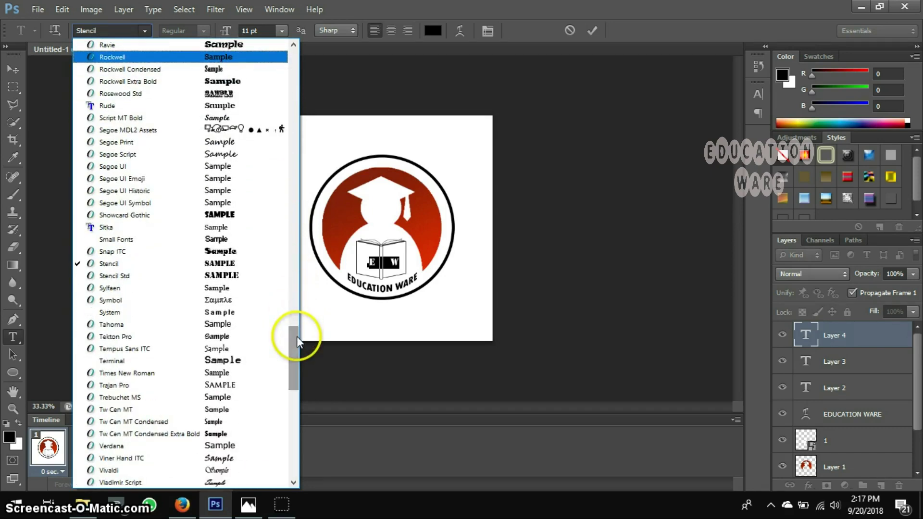
drag(294, 356, 292, 241)
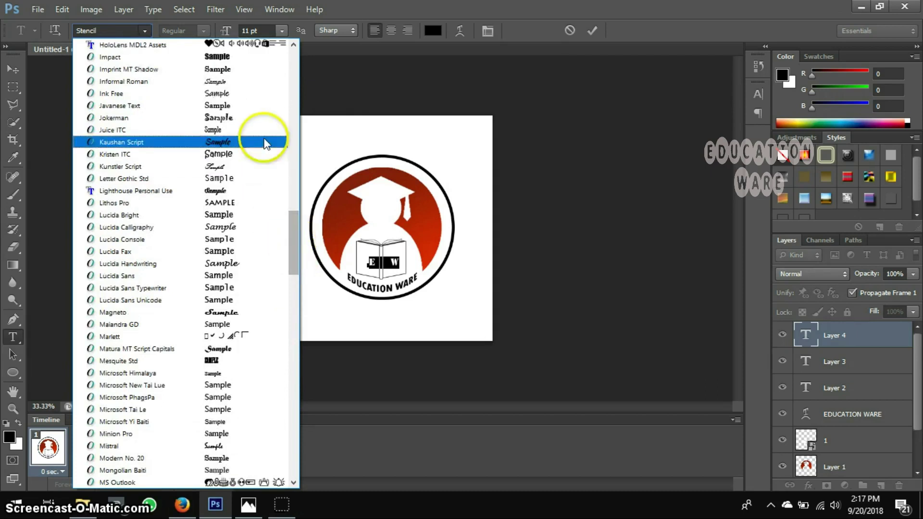
click(236, 154)
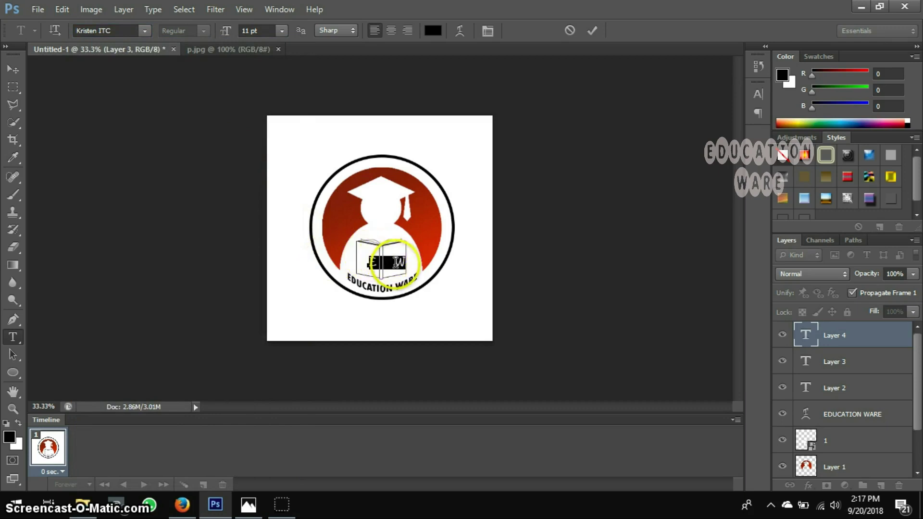
- Move the E W text so one letter sits on each page of the book, and commit it
drag(386, 258, 381, 265)
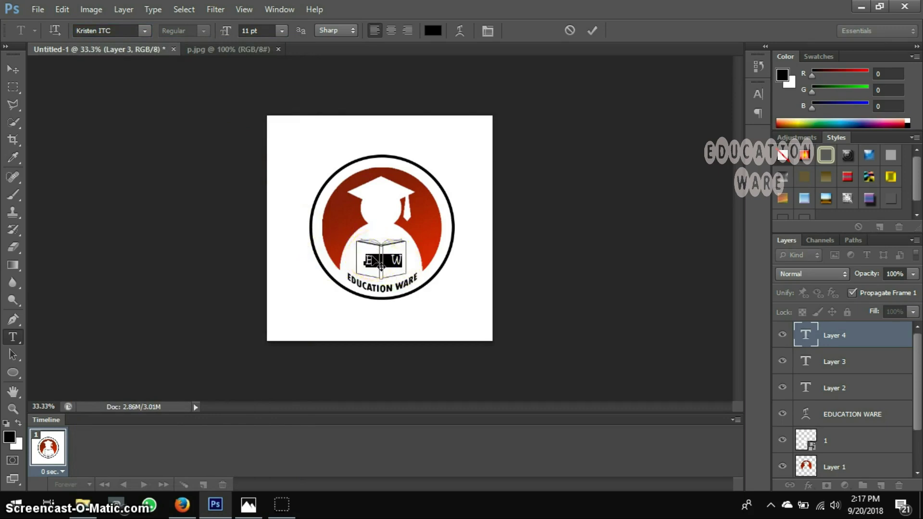
click(439, 283)
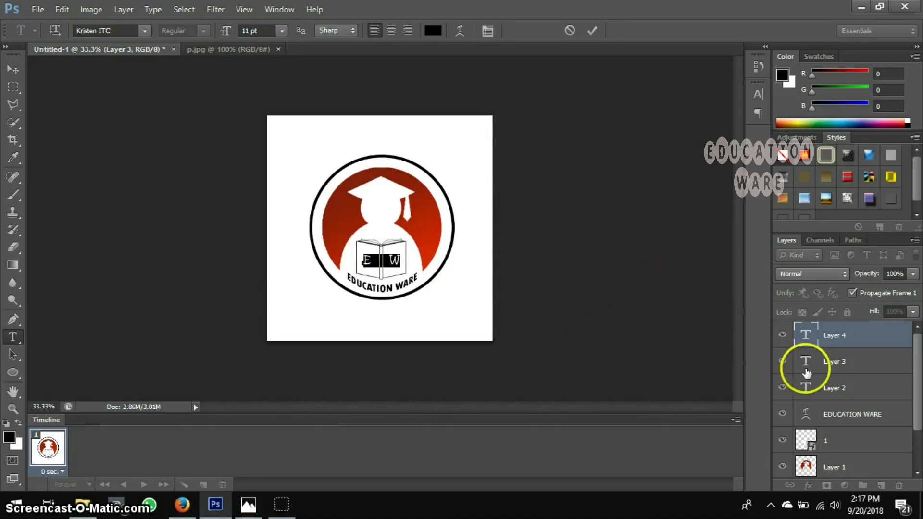
click(850, 419)
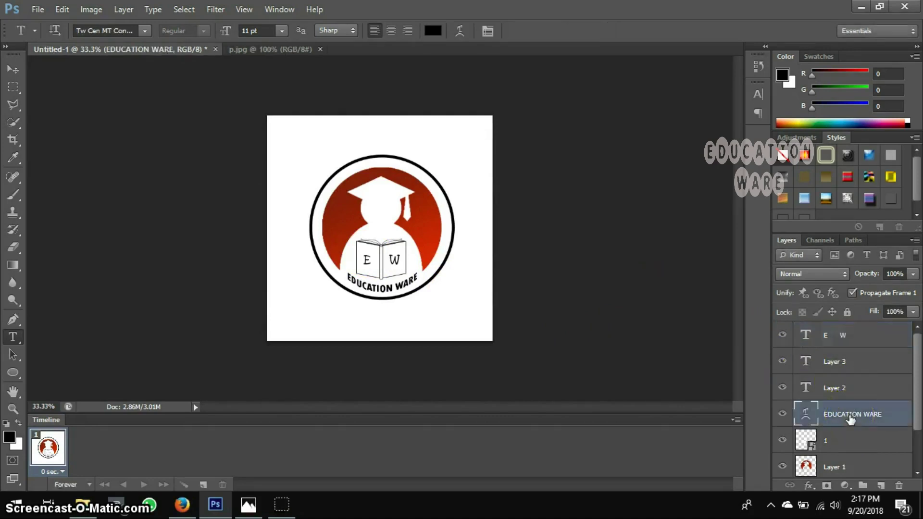
click(569, 332)
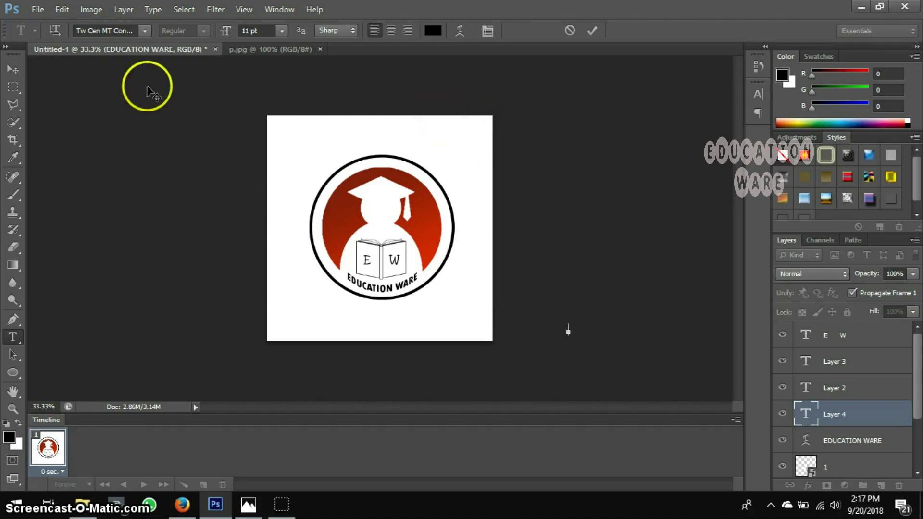
- Save the document in the Pictures folder as TM in Photoshop format, with Maximize Compatibility on
click(40, 9)
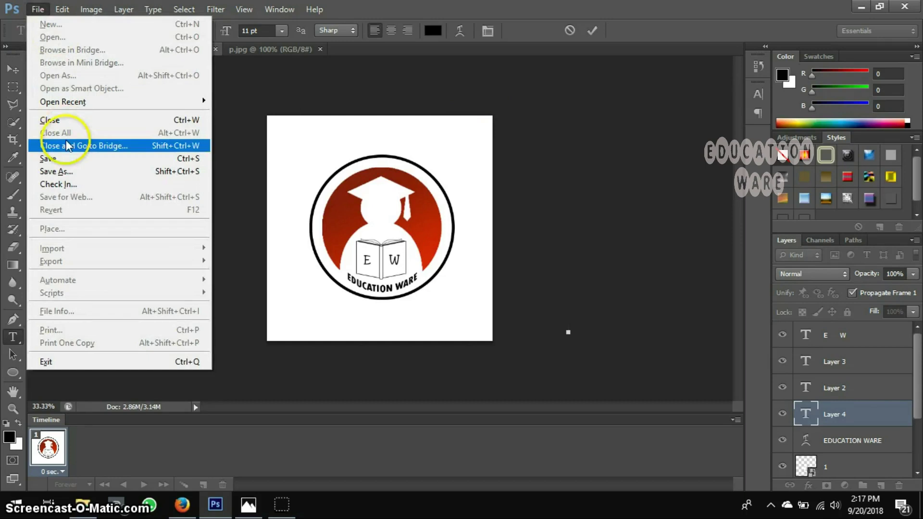
click(68, 160)
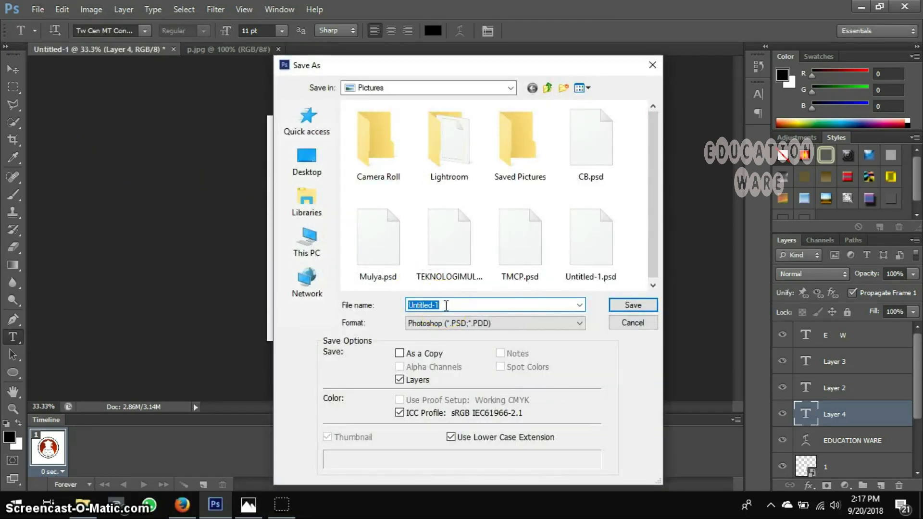
text(T)
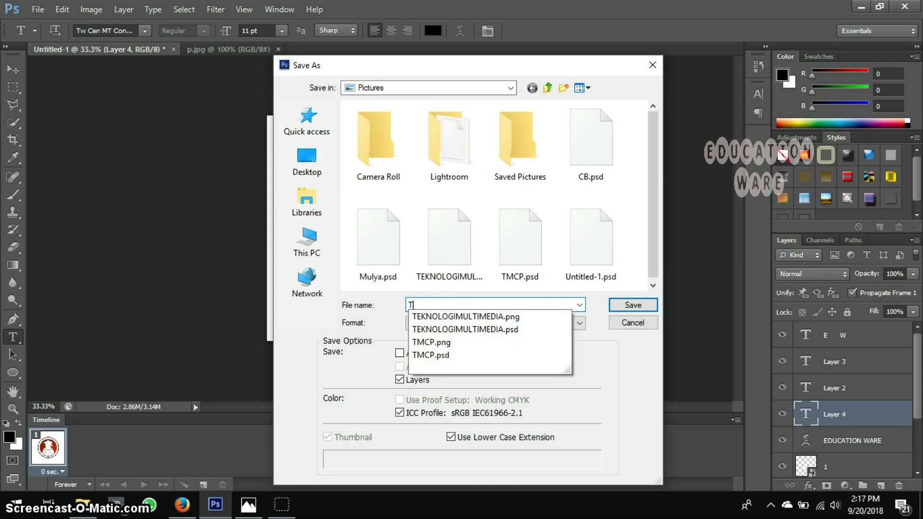
text(EN)
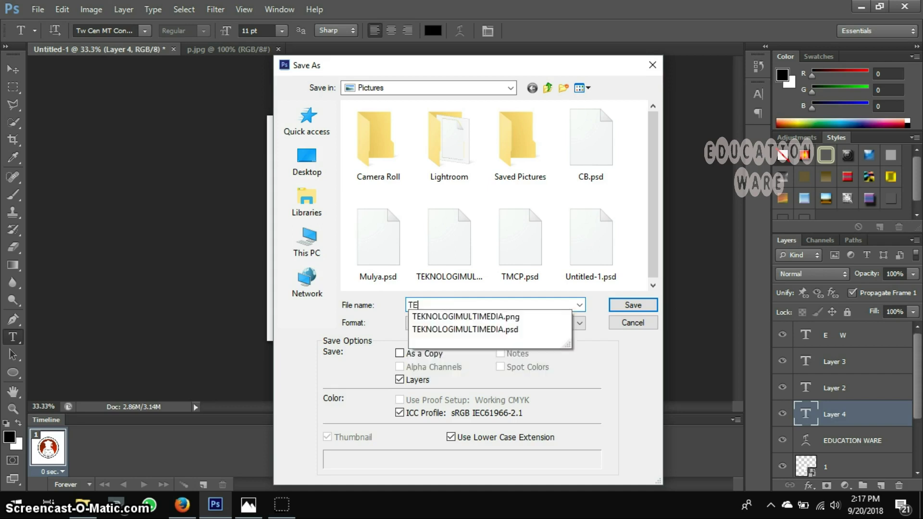
key(BackSpace)
key(BackSpace)
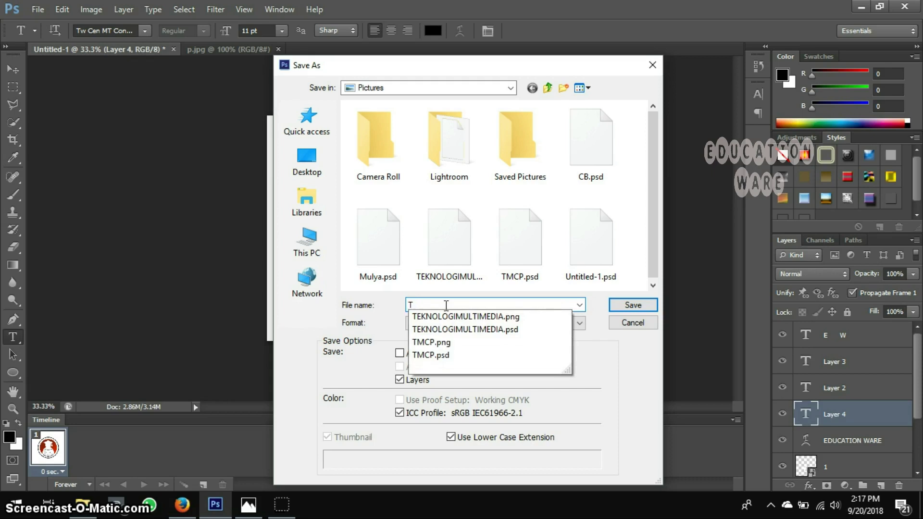
text(E)
key(BackSpace)
text(M)
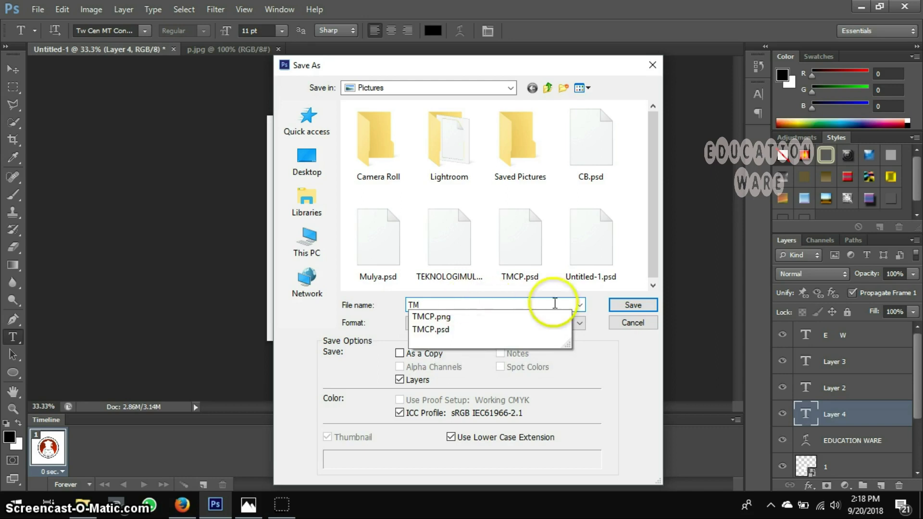
click(630, 307)
click(631, 306)
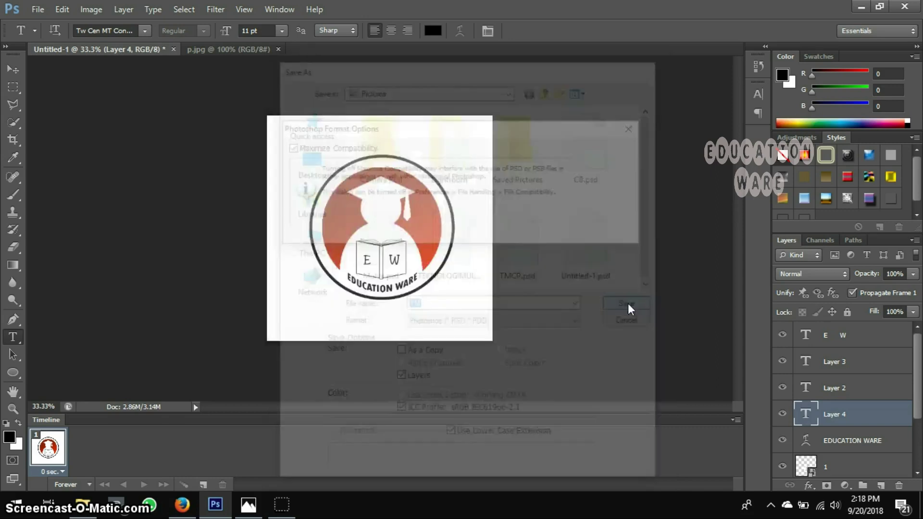
click(619, 151)
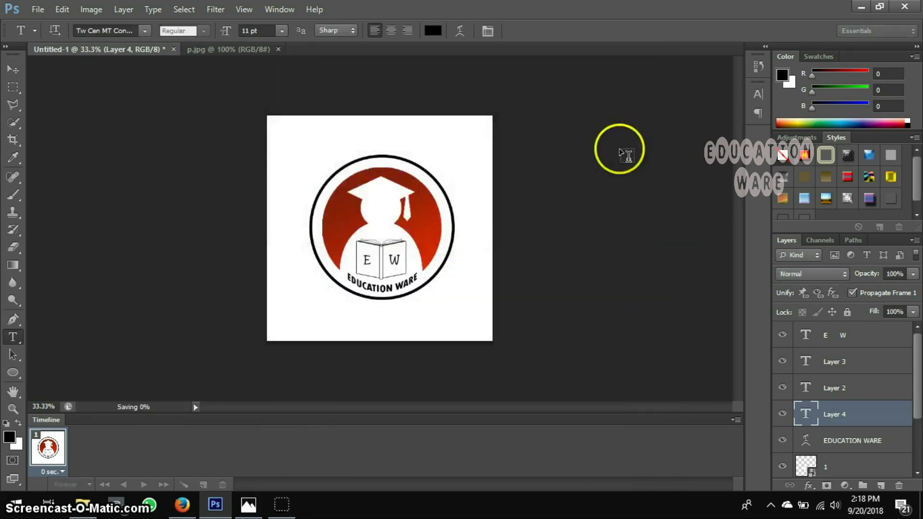
- Save a PNG version of the TM logo with Smallest / Slow compression and no interlacing
click(39, 7)
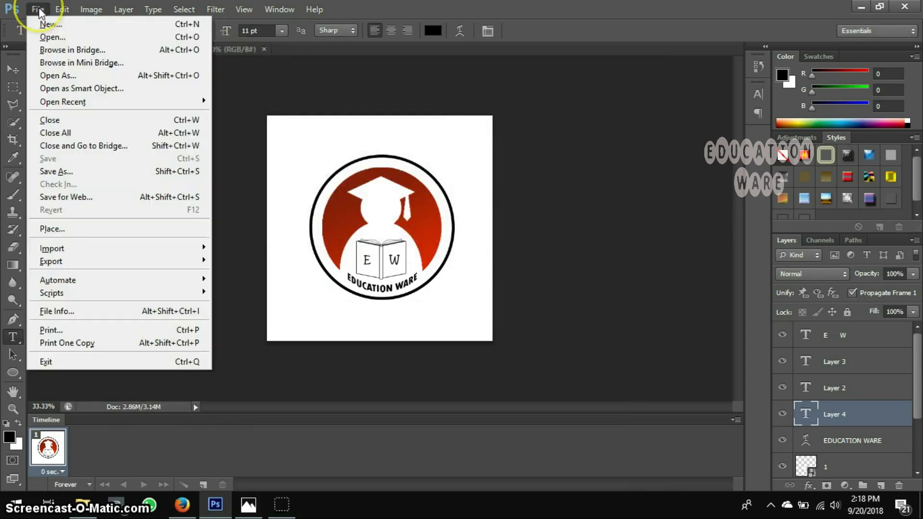
click(59, 169)
click(448, 324)
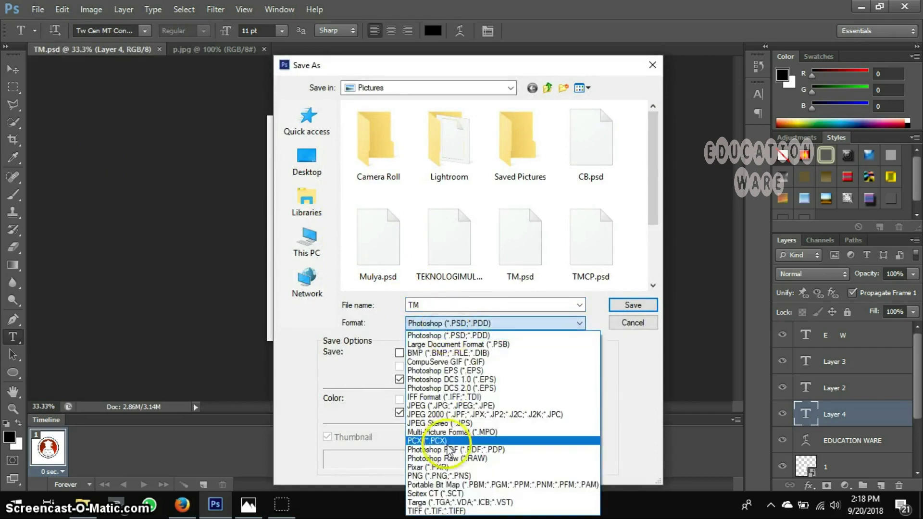
click(442, 475)
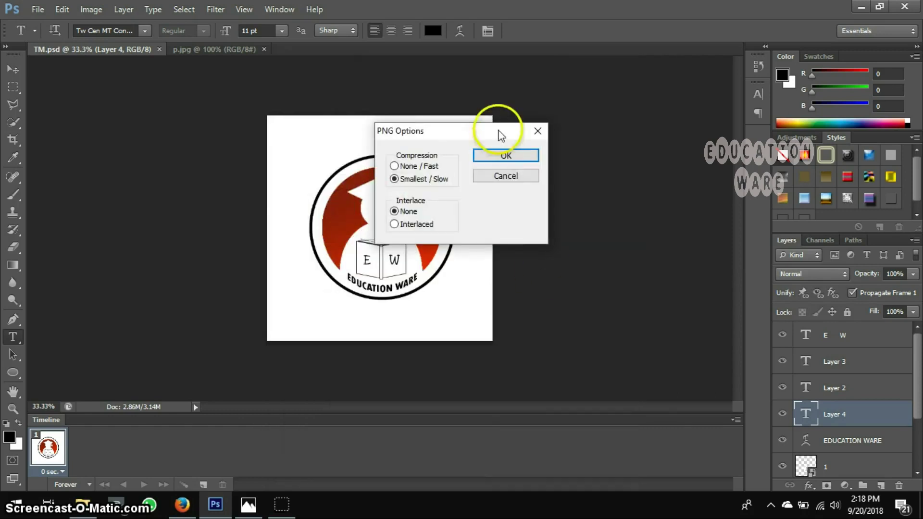
click(511, 155)
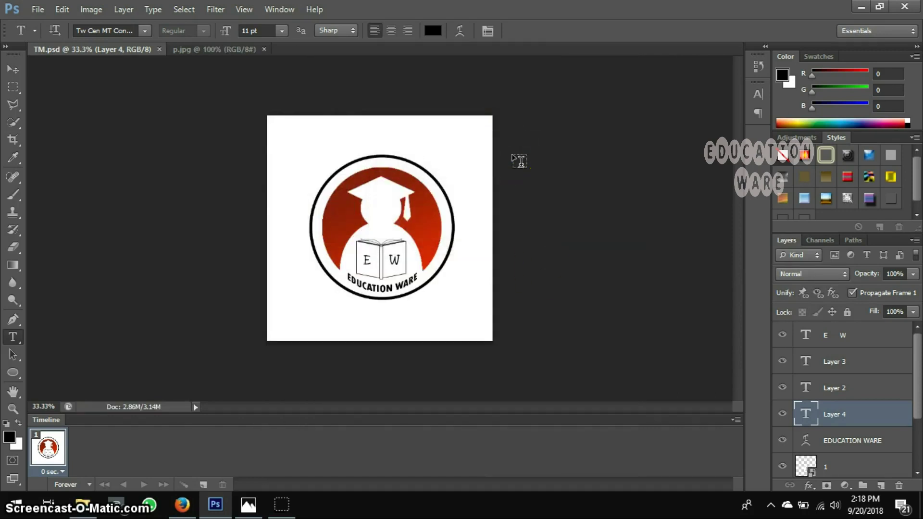